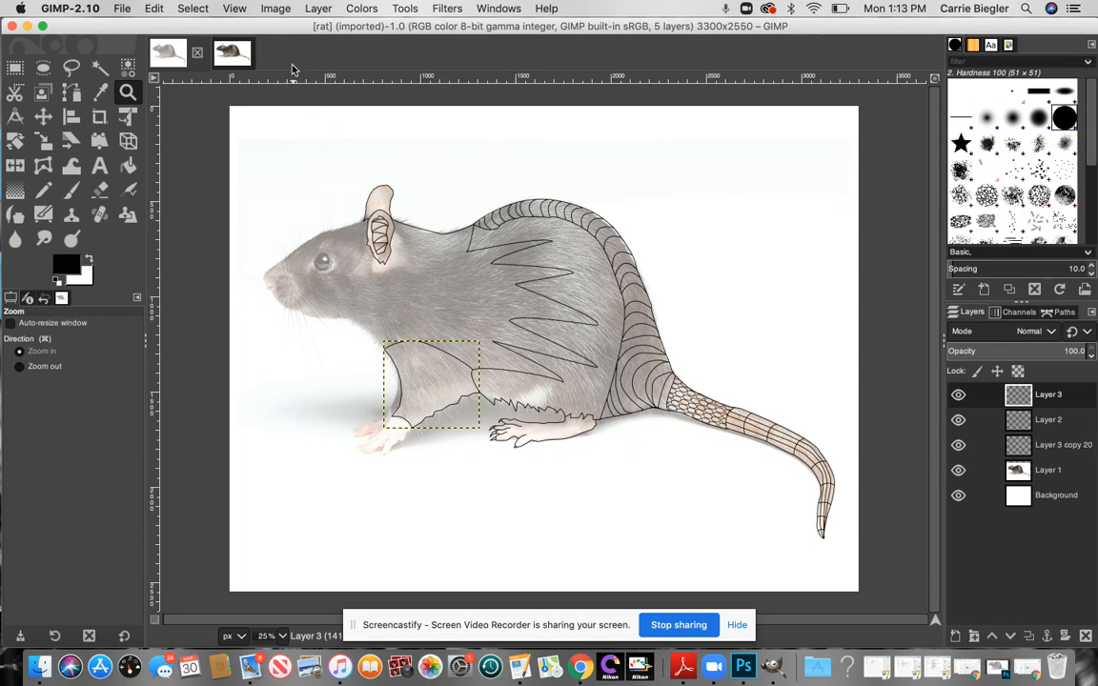
# Create a new image from the US Letter (300 ppi) template in landscape orientation, 11 × 8.5 in.
pyautogui.click(213, 57)
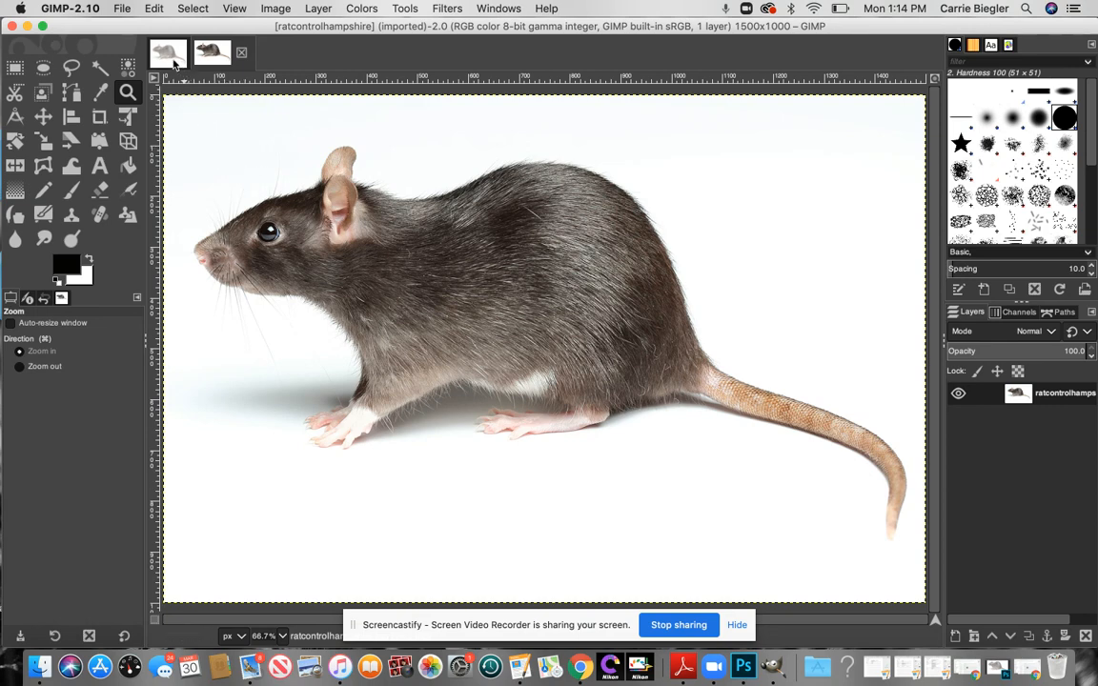
pyautogui.click(122, 9)
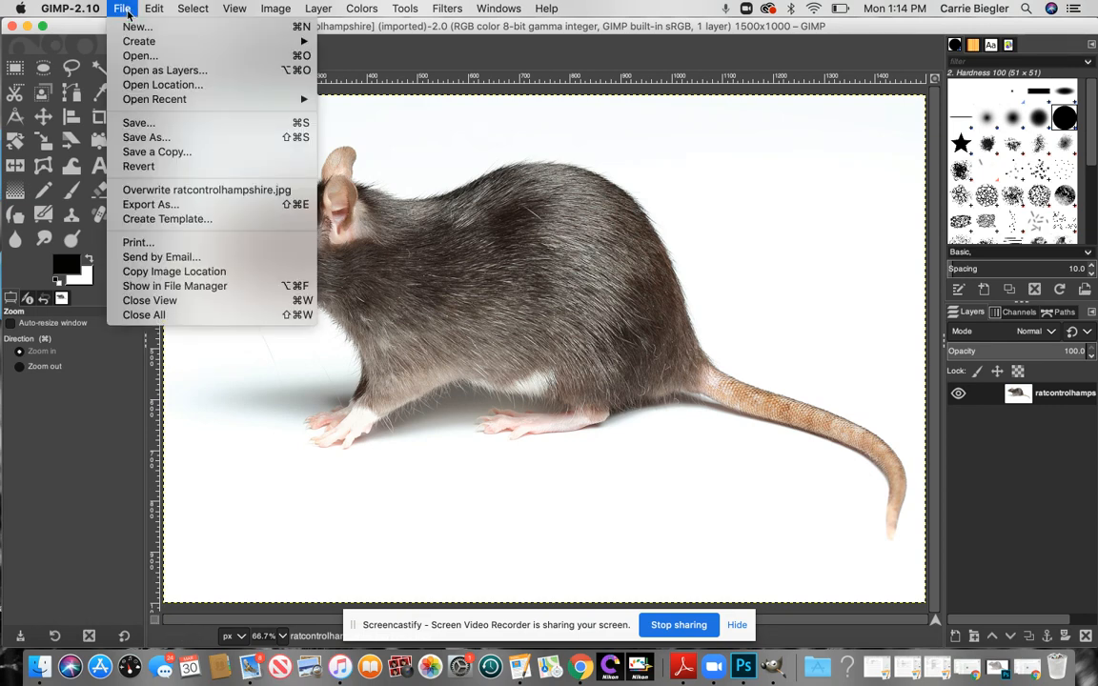
pyautogui.click(139, 33)
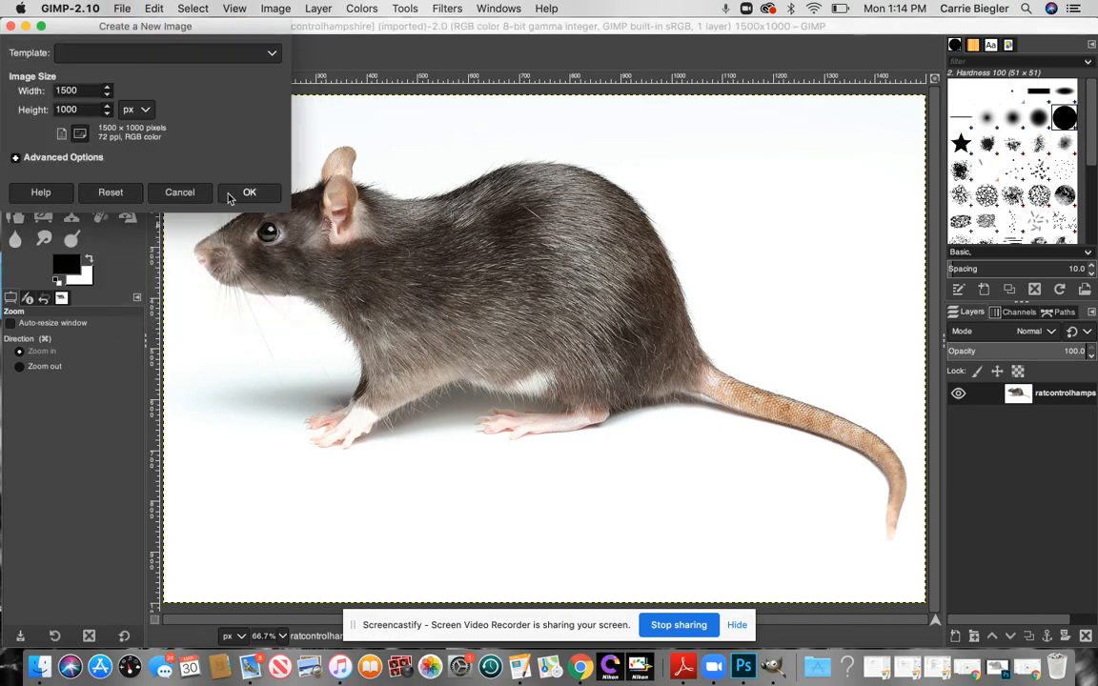
pyautogui.click(229, 53)
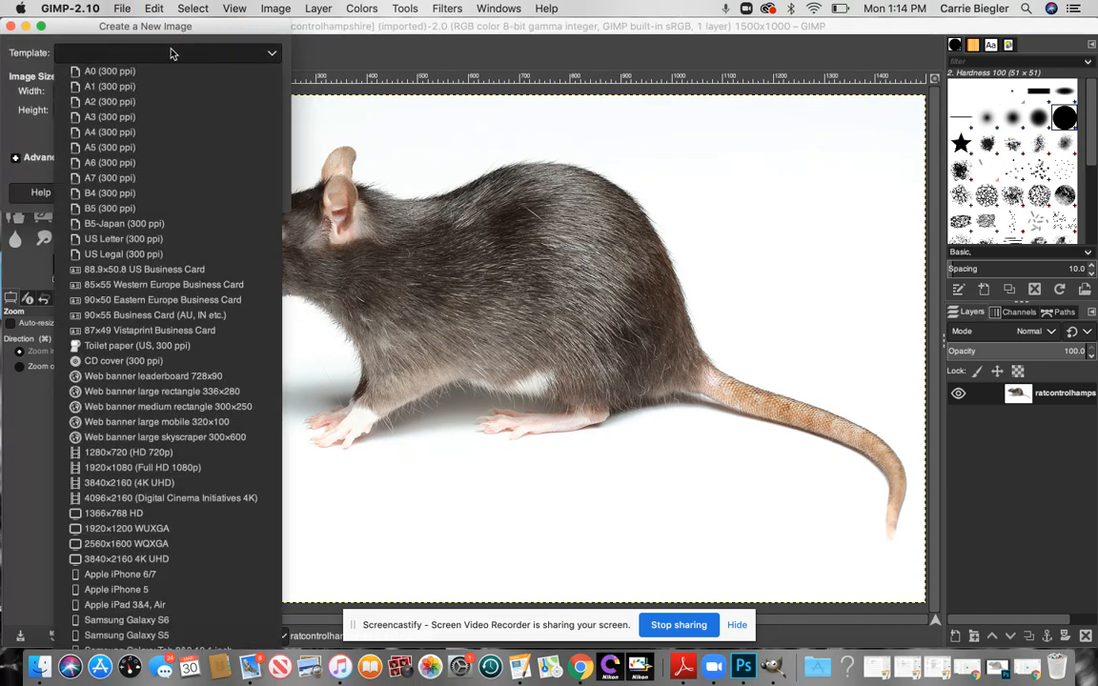
pyautogui.click(154, 239)
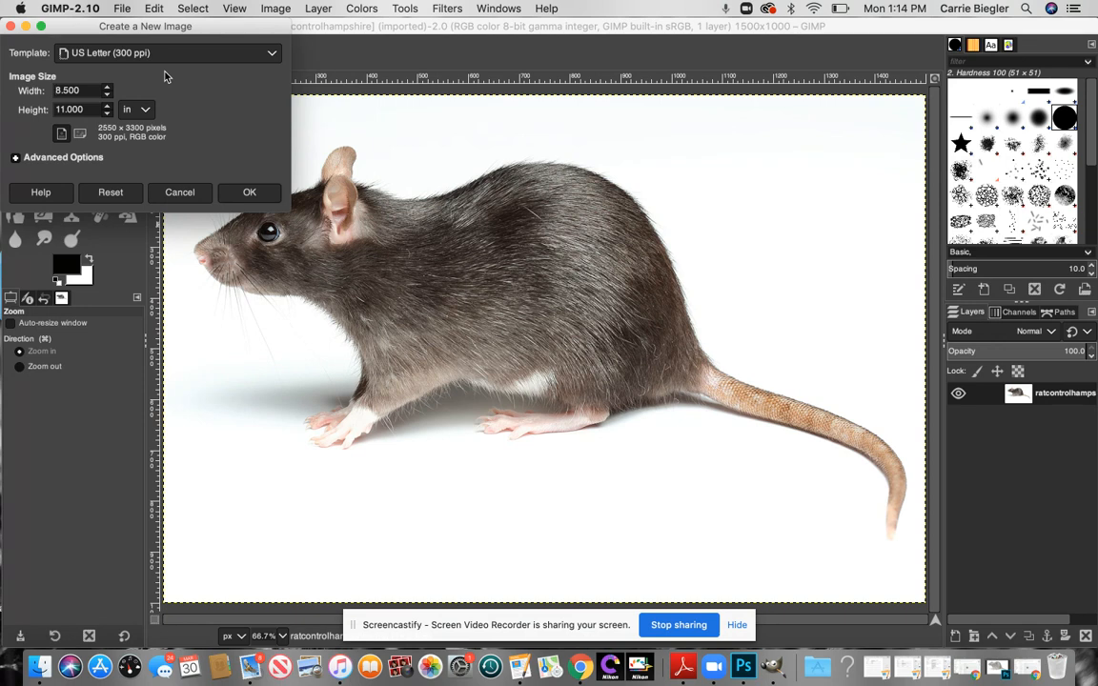
pyautogui.click(80, 134)
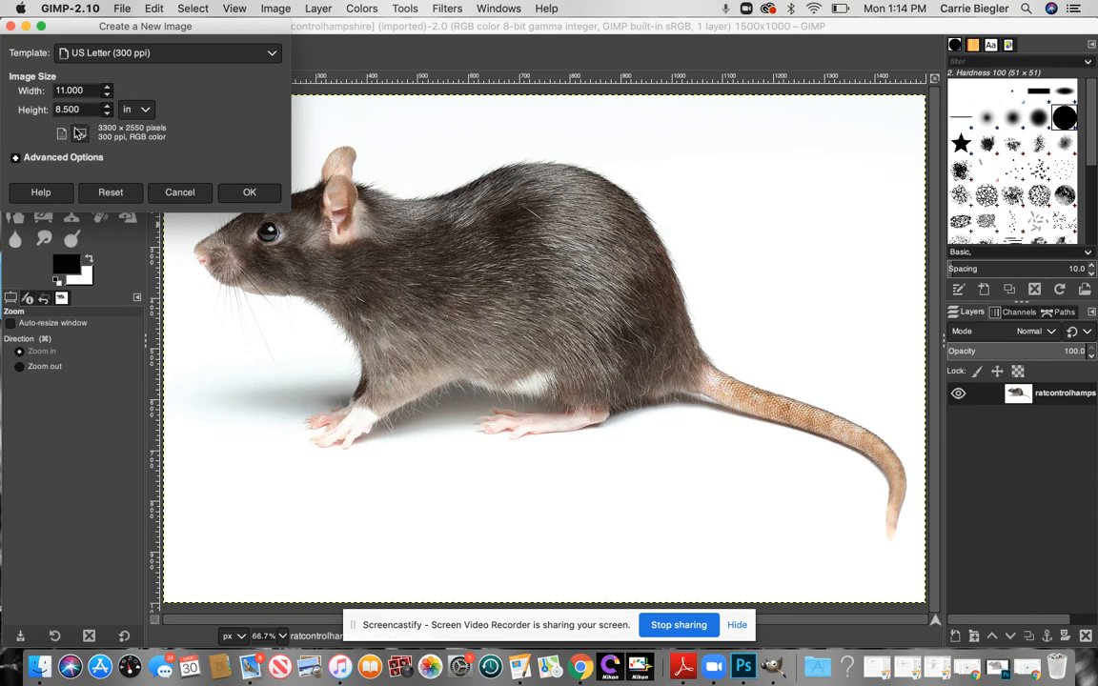
pyautogui.click(248, 193)
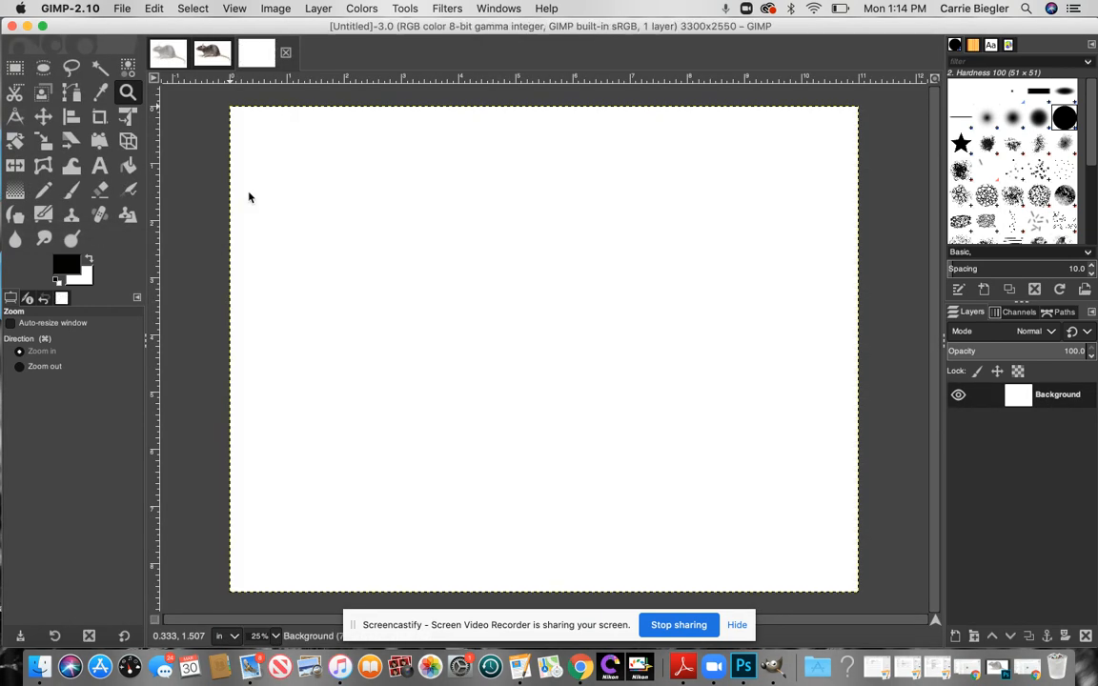
# Return to the layered rat drawing and toggle Layer 1's visibility to inspect the line art without the photo.
pyautogui.click(213, 54)
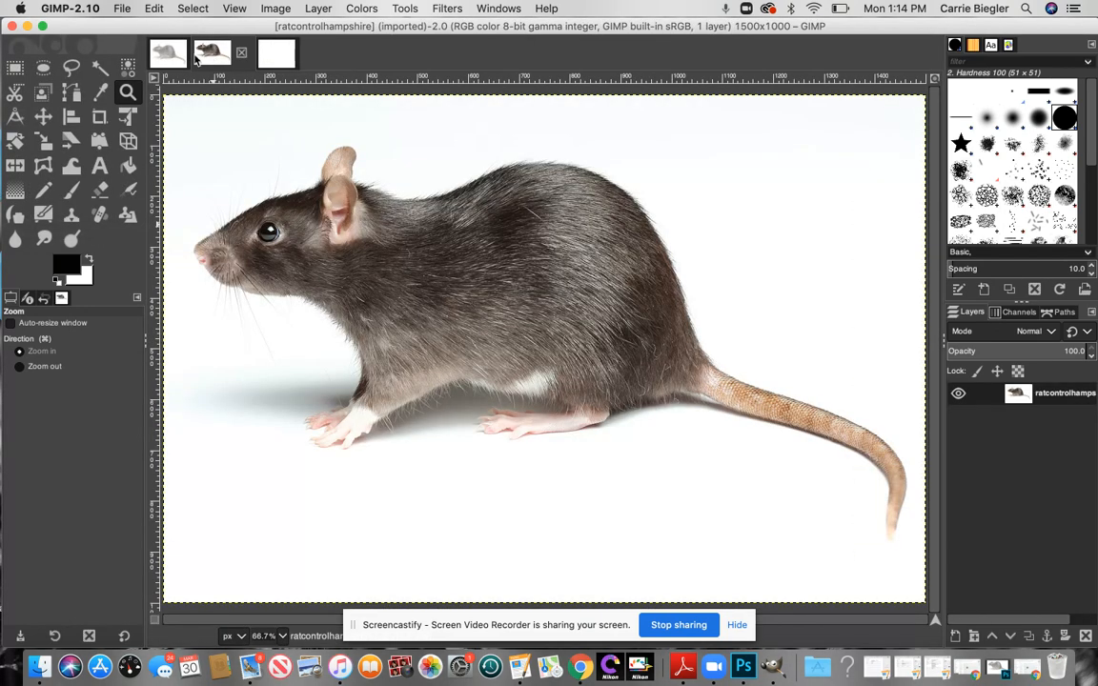
pyautogui.click(14, 67)
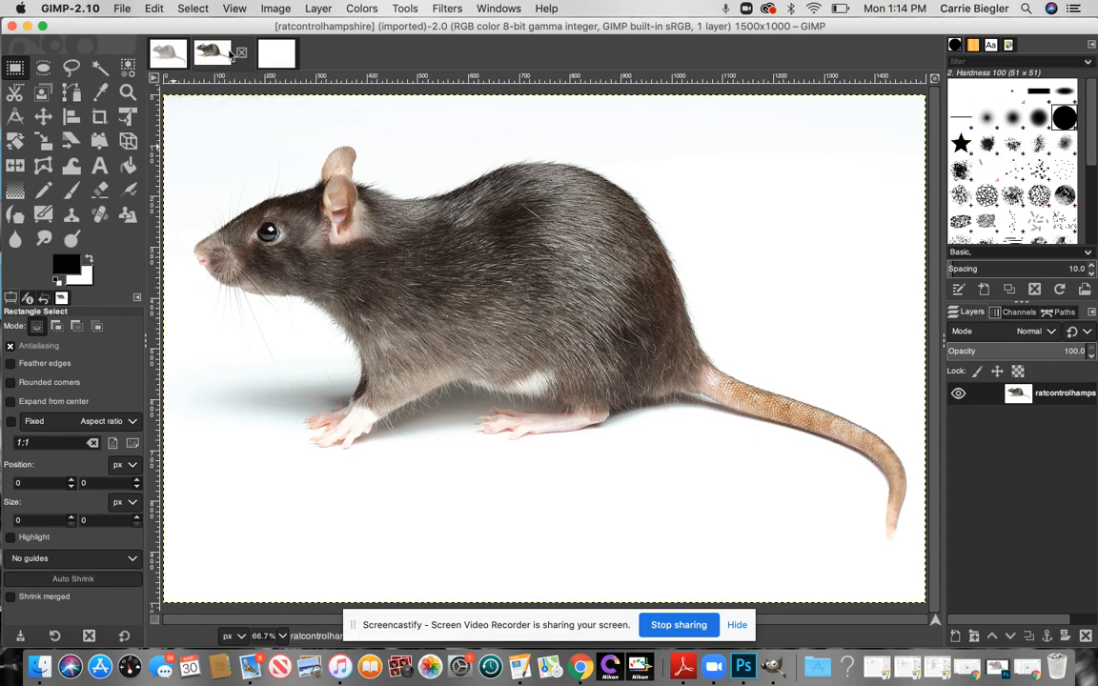
pyautogui.click(284, 53)
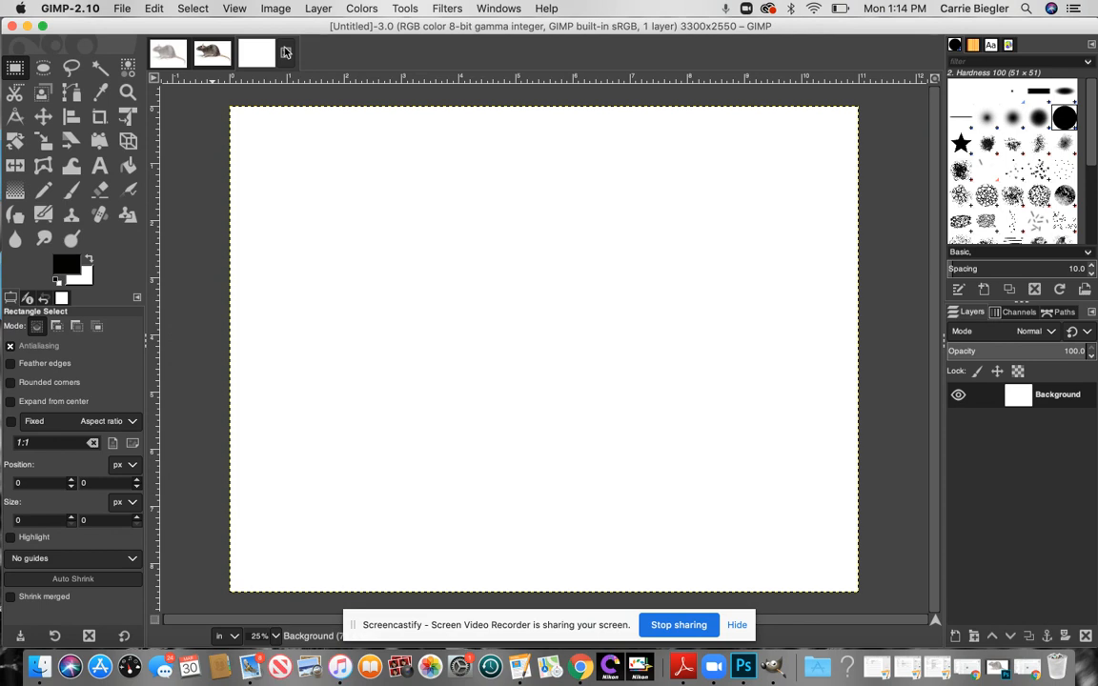
pyautogui.click(286, 52)
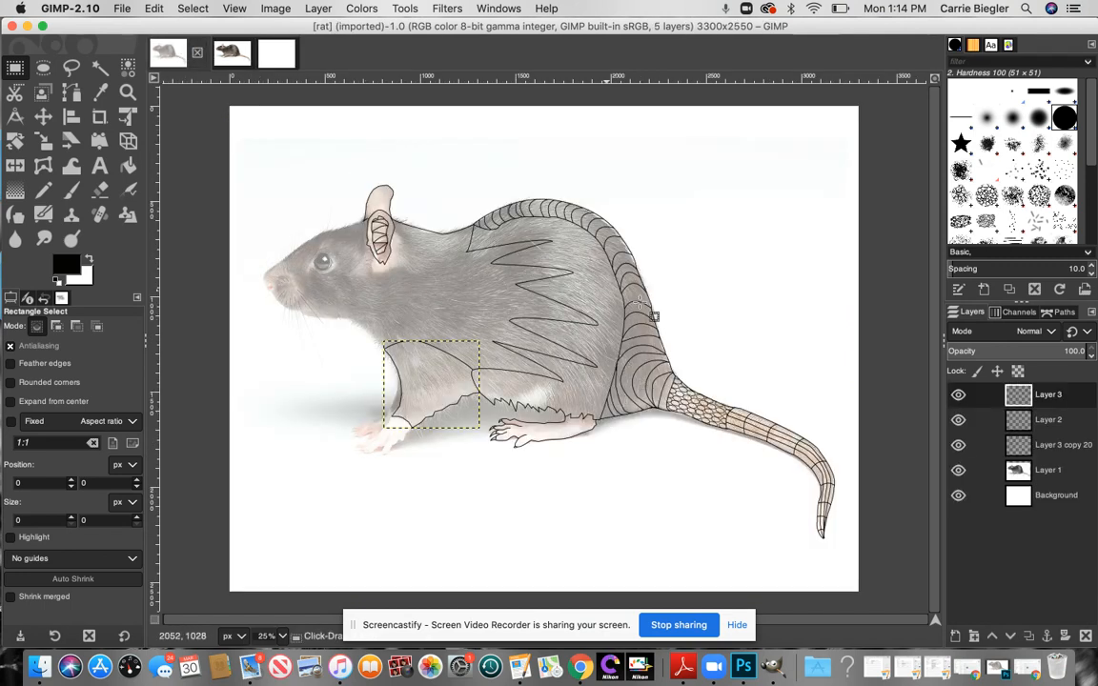
pyautogui.click(1048, 474)
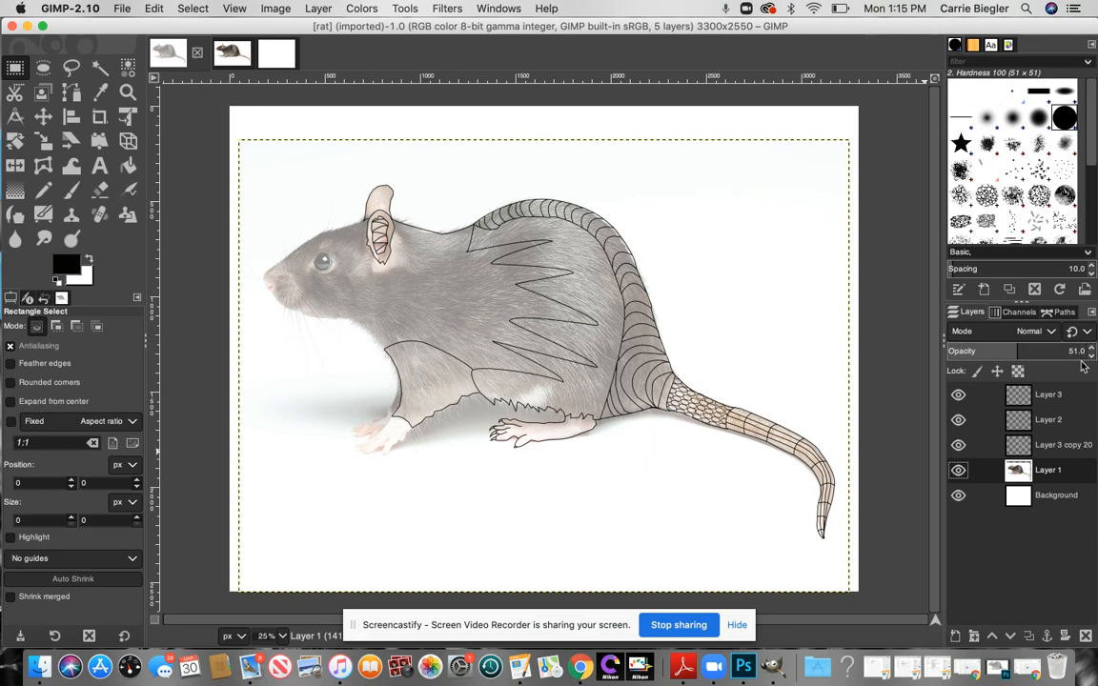
pyautogui.click(959, 471)
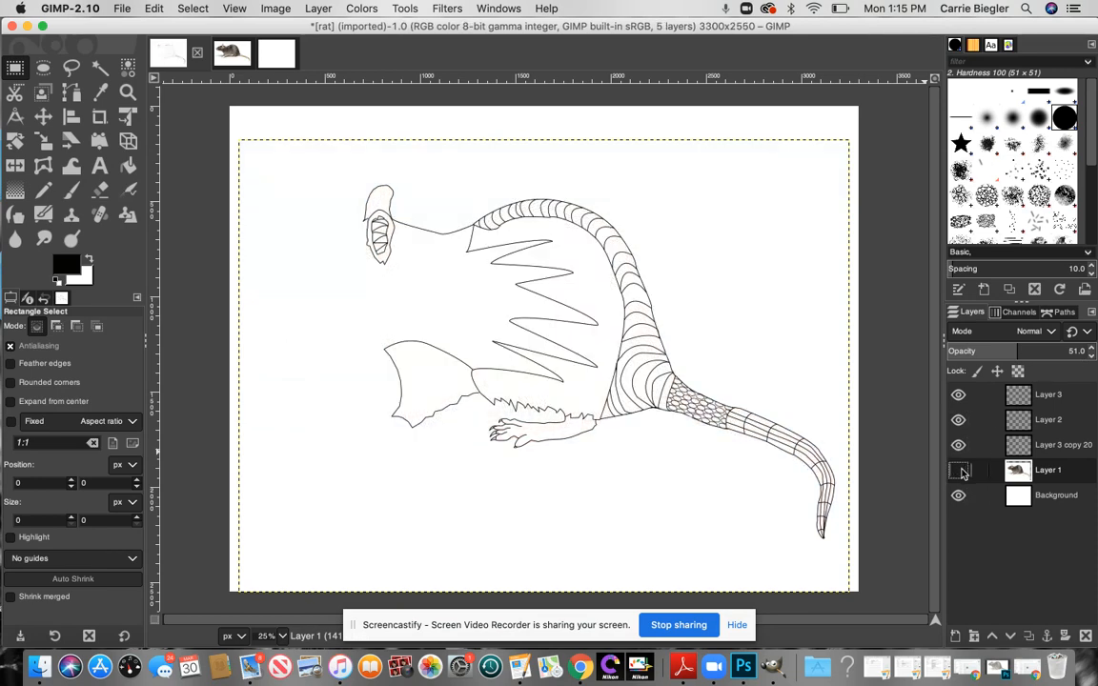
pyautogui.click(959, 471)
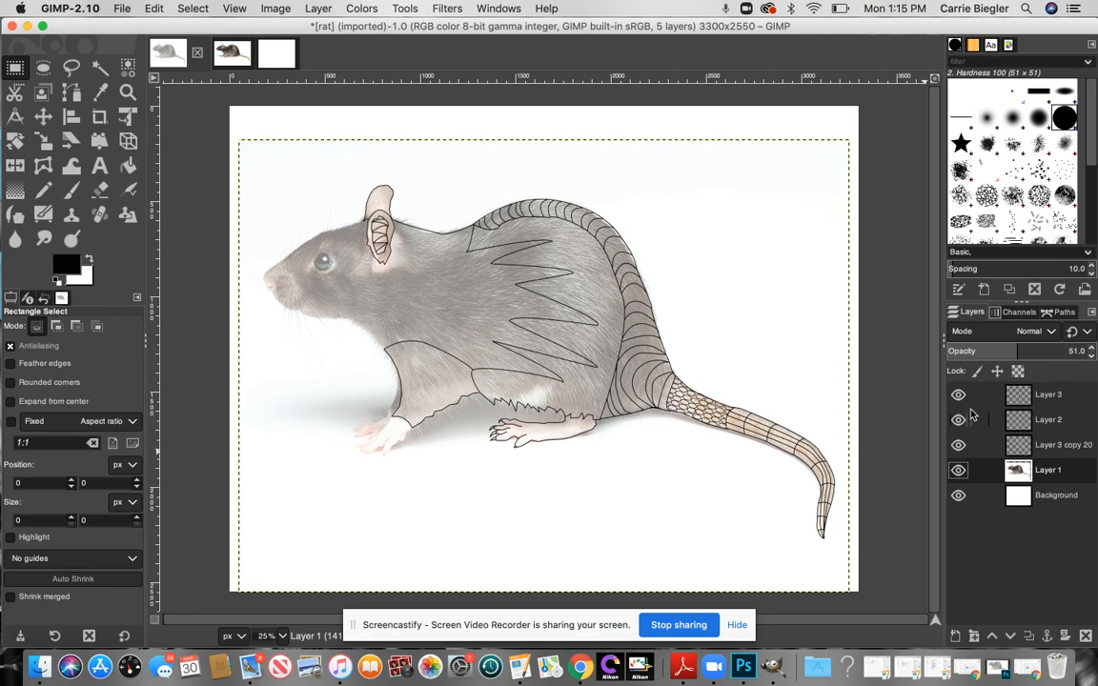
# Add a new transparent 3300 × 2550 px layer above Layer 3.
pyautogui.click(1051, 399)
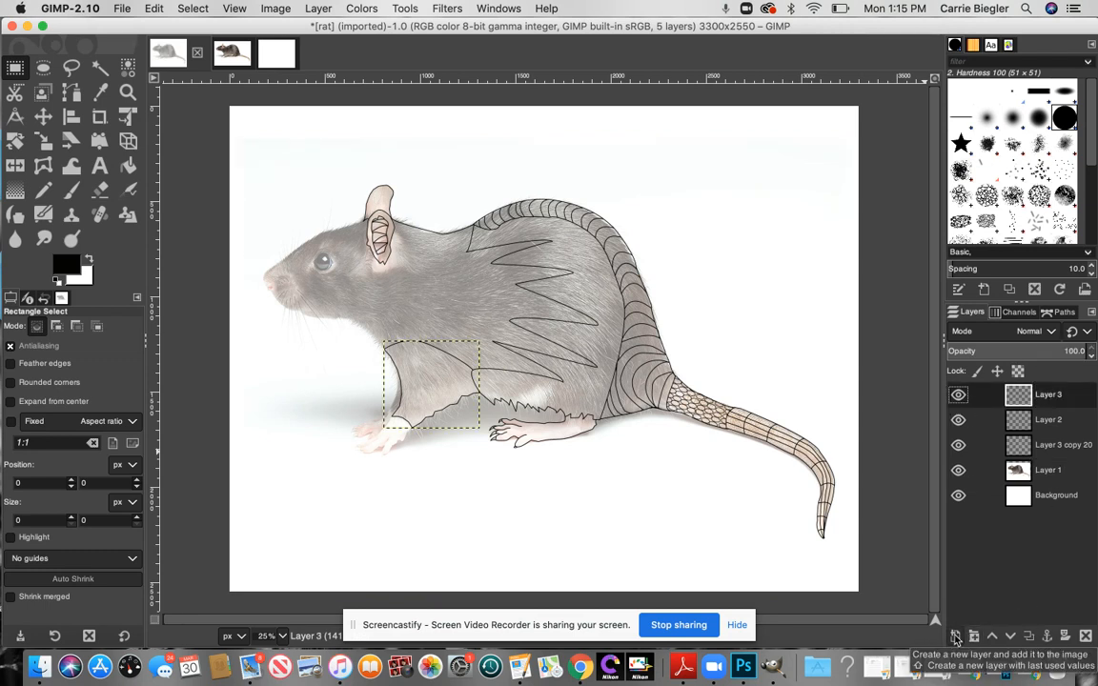
pyautogui.click(956, 637)
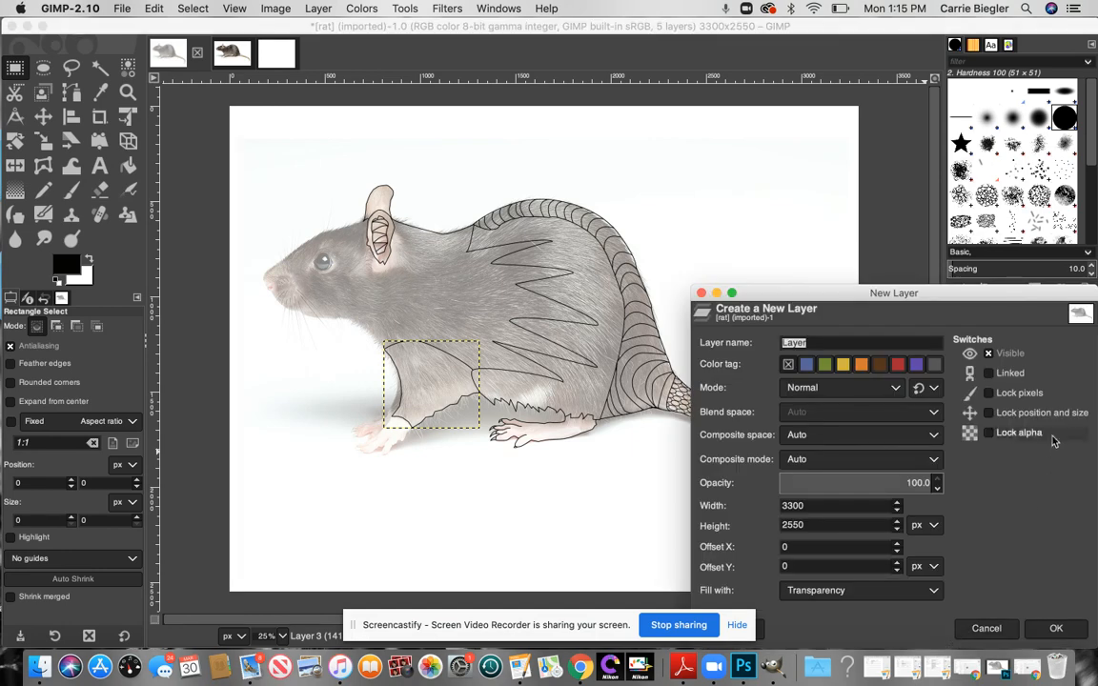
pyautogui.click(1060, 630)
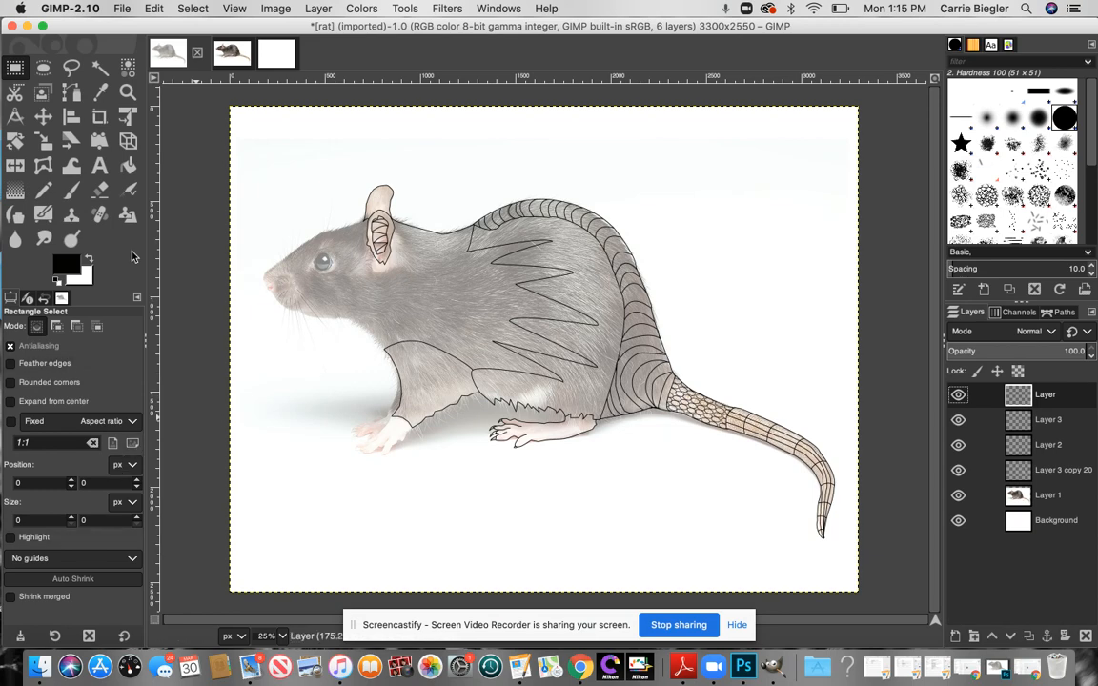
# Set the Paintbrush size to 3, keeping the 2. Hardness 100 brush.
pyautogui.click(128, 93)
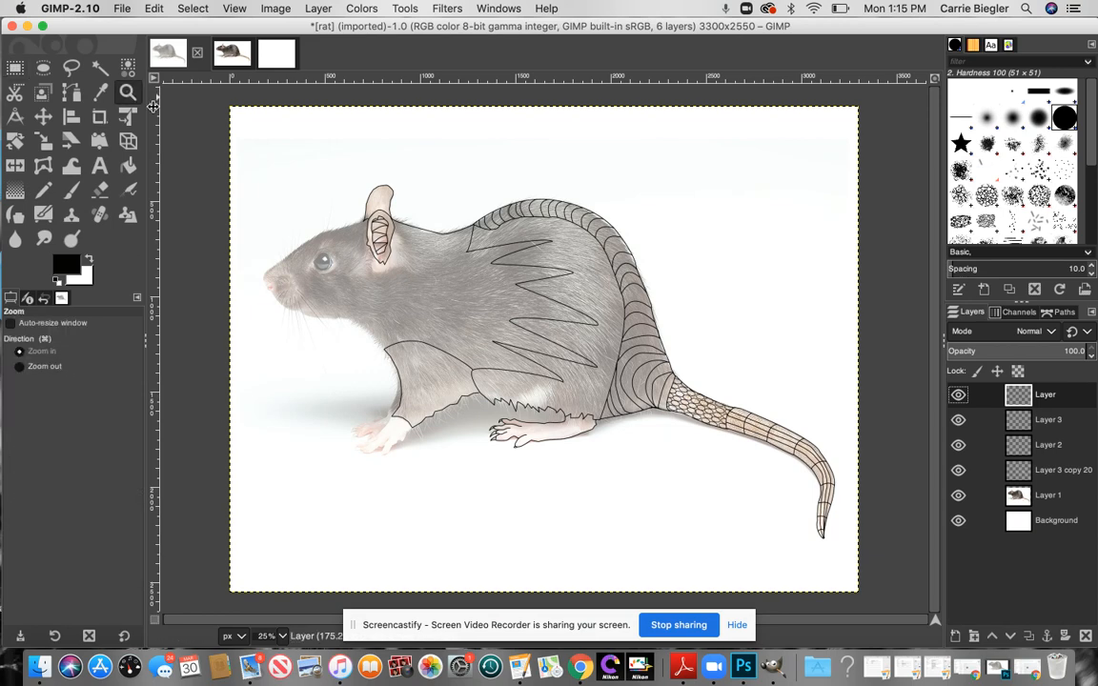
pyautogui.click(325, 290)
pyautogui.click(325, 290)
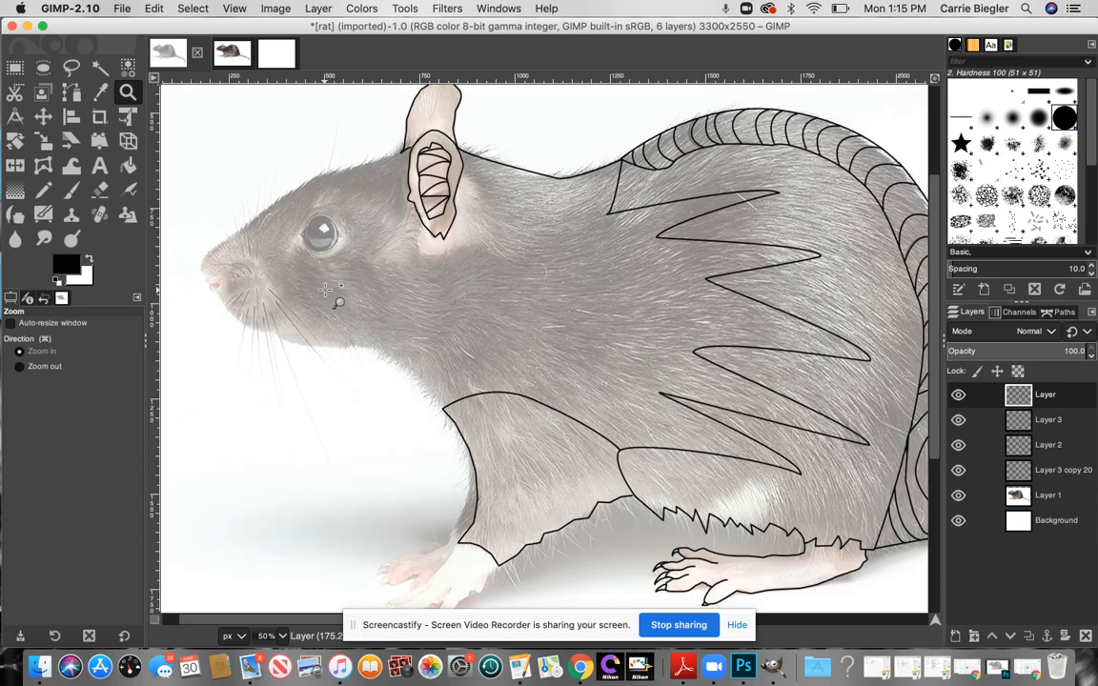
pyautogui.click(73, 191)
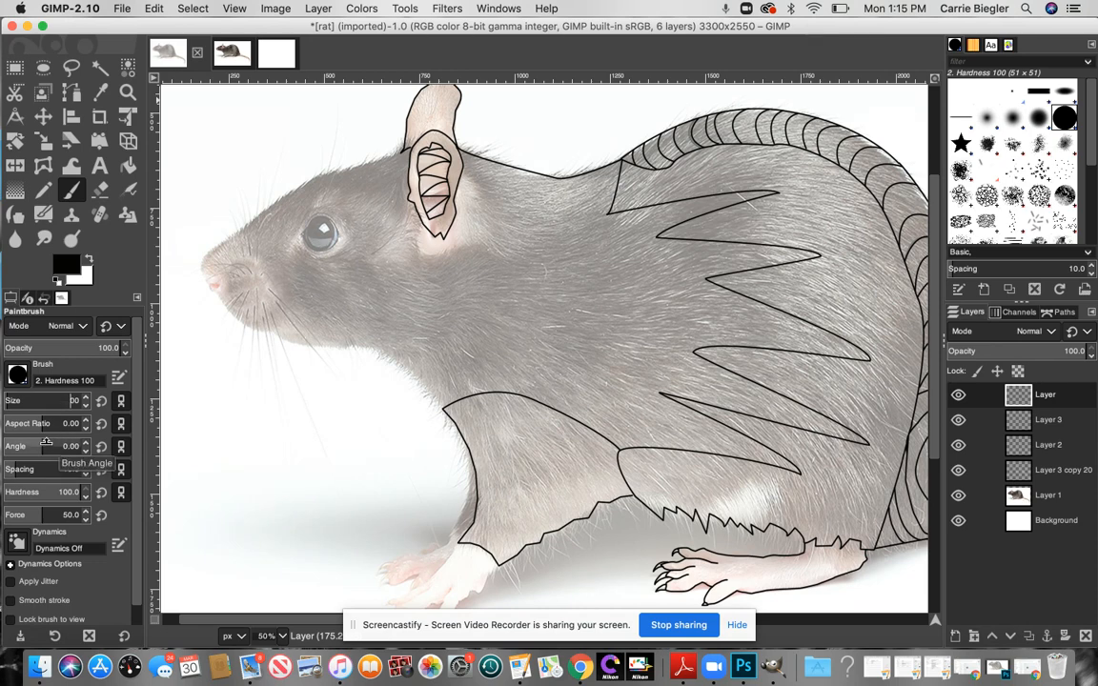
pyautogui.write('3.')
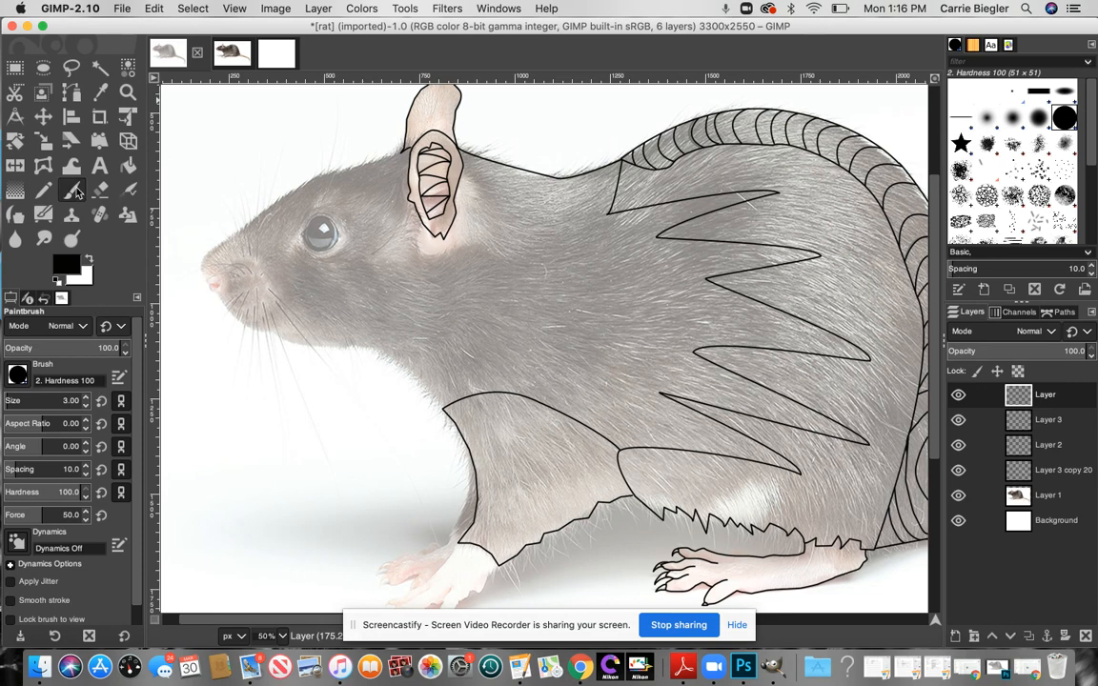
# Start a path at the base of the rat's ear and trace the top of the head down to the nose.
pyautogui.click(71, 92)
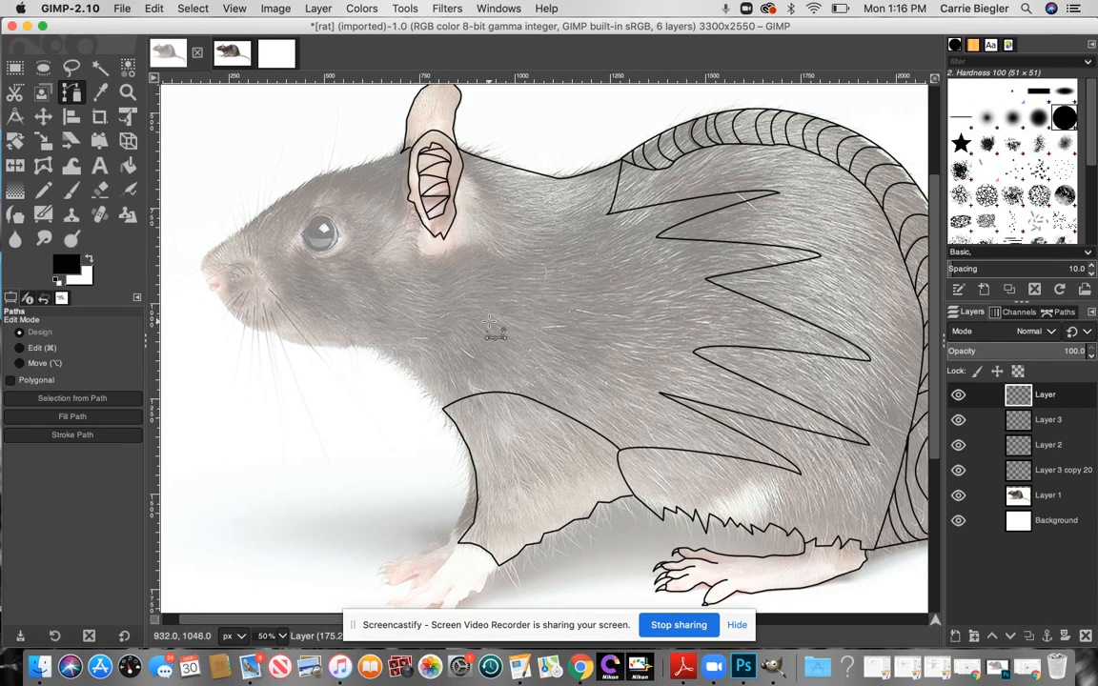
pyautogui.hscroll(6, 489, 322)
pyautogui.scroll(2, 489, 322)
pyautogui.hscroll(-5, 489, 322)
pyautogui.scroll(-2, 489, 322)
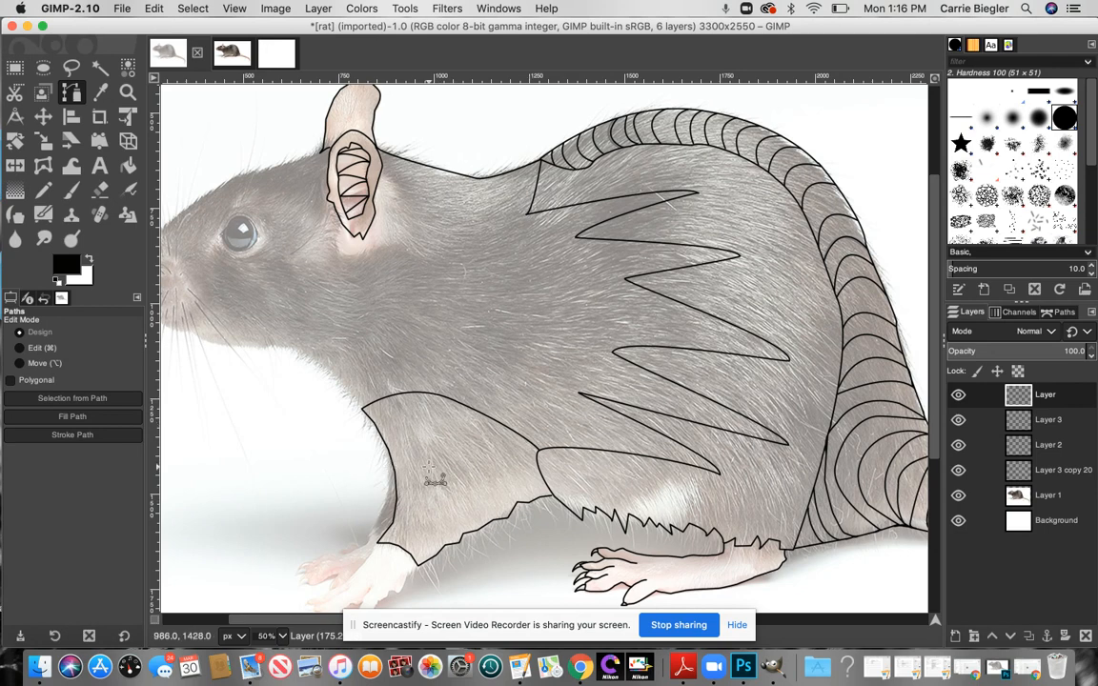
pyautogui.hscroll(-5, 429, 469)
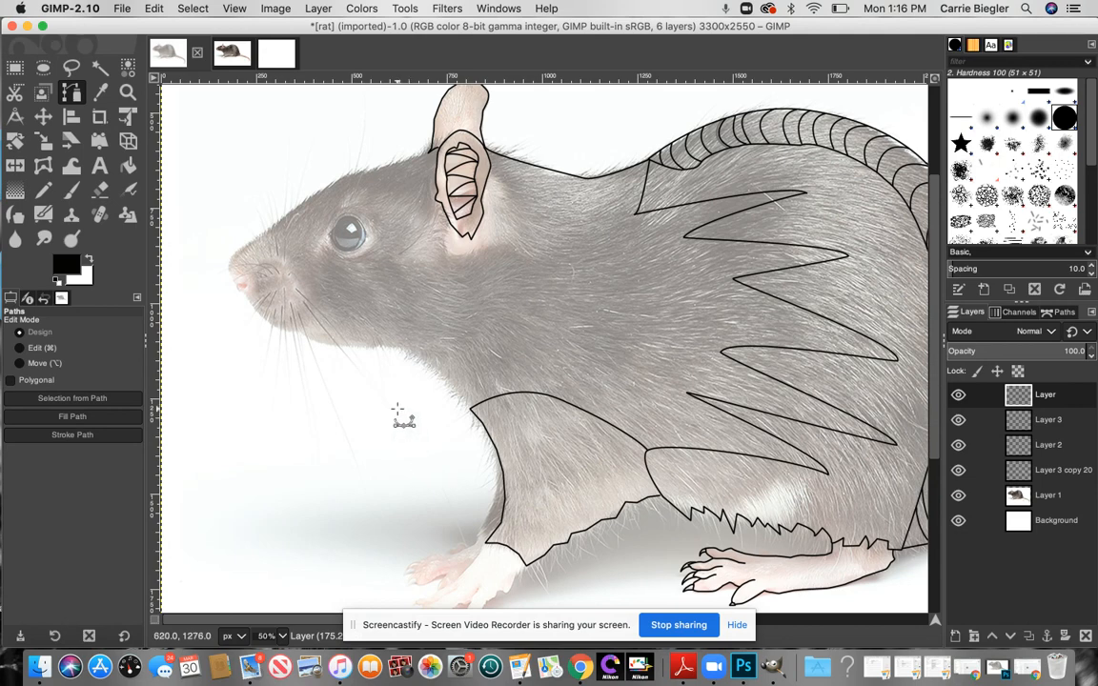
pyautogui.click(396, 164)
pyautogui.click(370, 170)
pyautogui.click(341, 176)
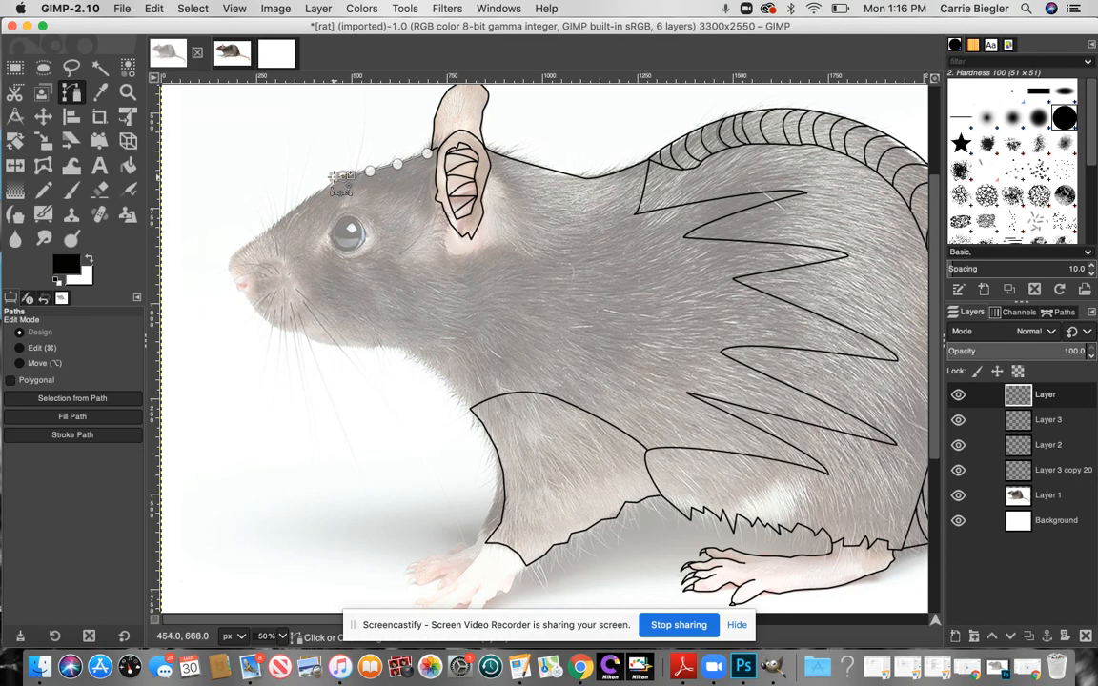
pyautogui.click(313, 195)
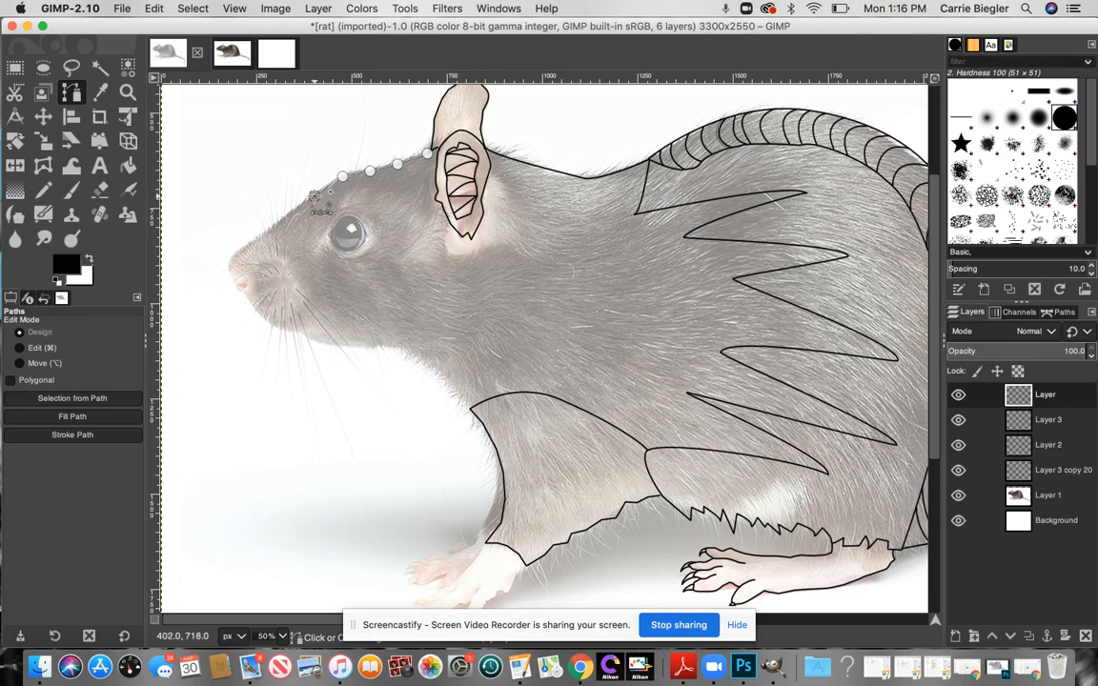
pyautogui.click(293, 210)
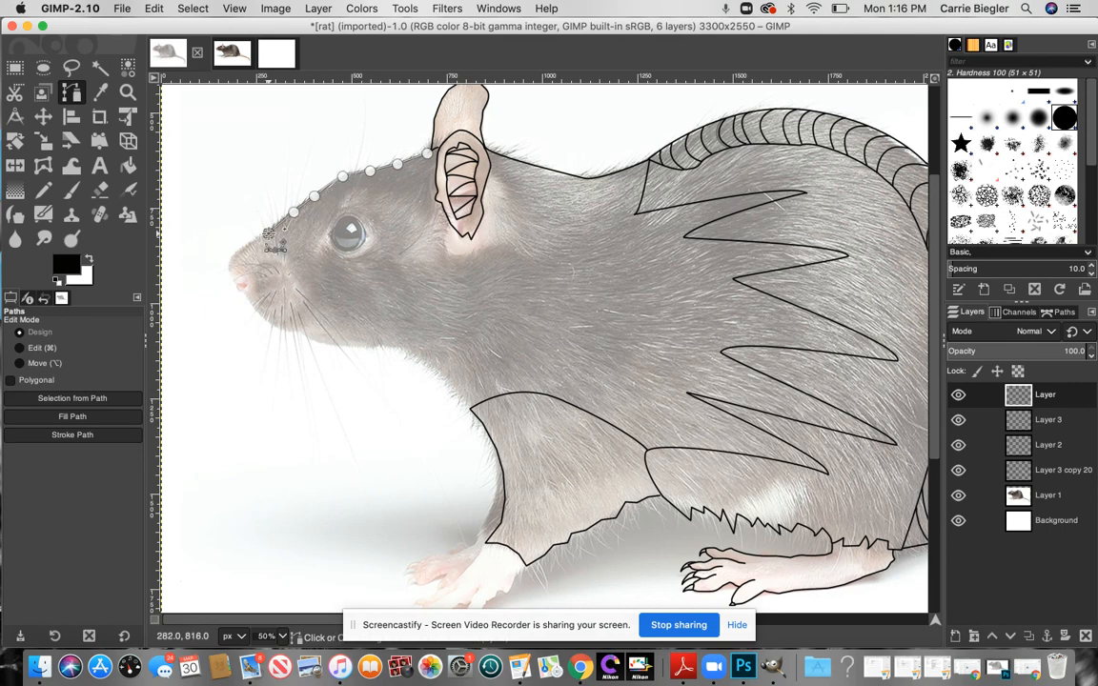
pyautogui.click(268, 232)
pyautogui.click(231, 258)
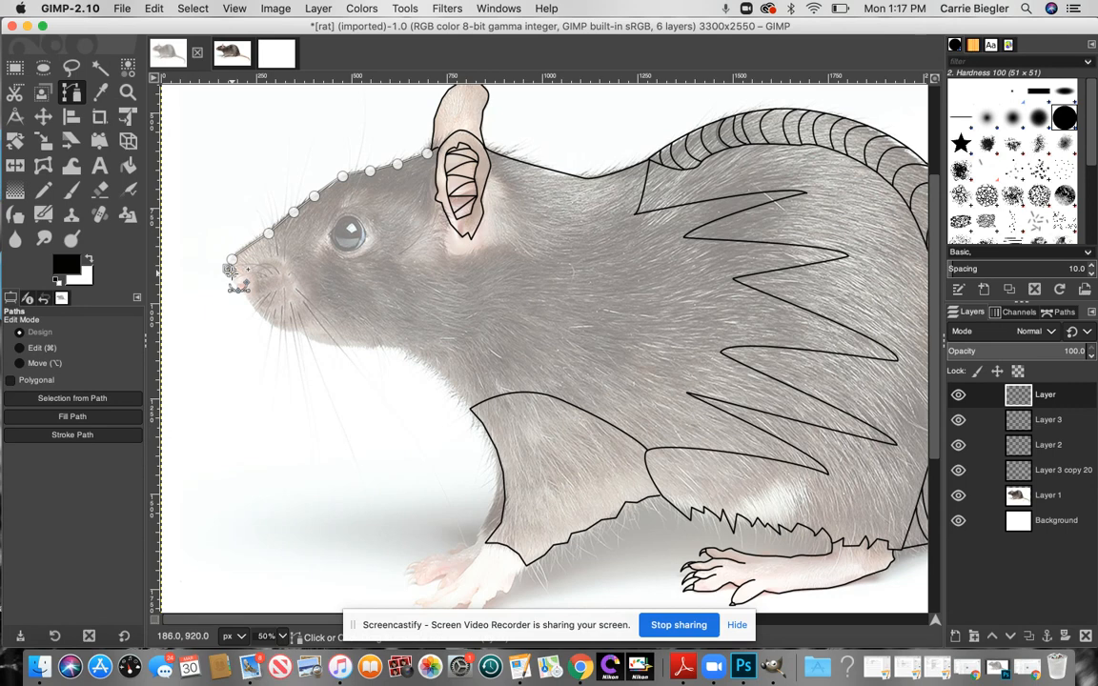
# Extend the path around the tip of the nose and the mouth to the underside of the chin.
pyautogui.click(232, 270)
pyautogui.click(234, 281)
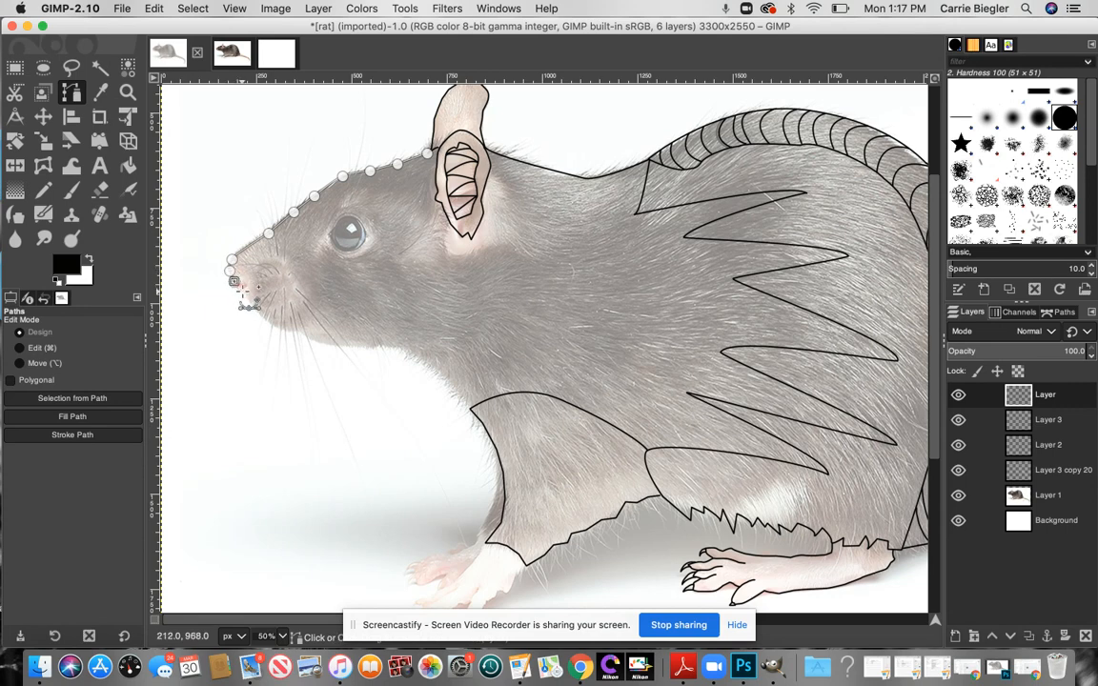
pyautogui.click(245, 291)
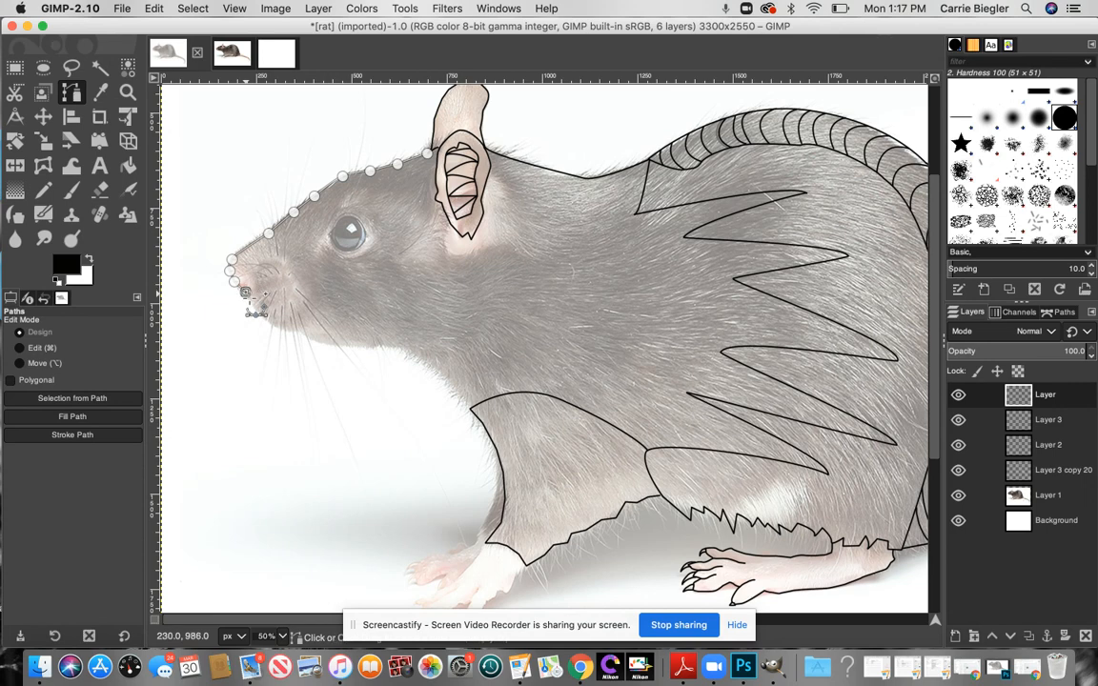
pyautogui.click(250, 300)
pyautogui.click(297, 329)
pyautogui.moveTo(296, 330)
pyautogui.mouseDown()
pyautogui.moveTo(319, 325)
pyautogui.moveTo(336, 344)
pyautogui.mouseUp()
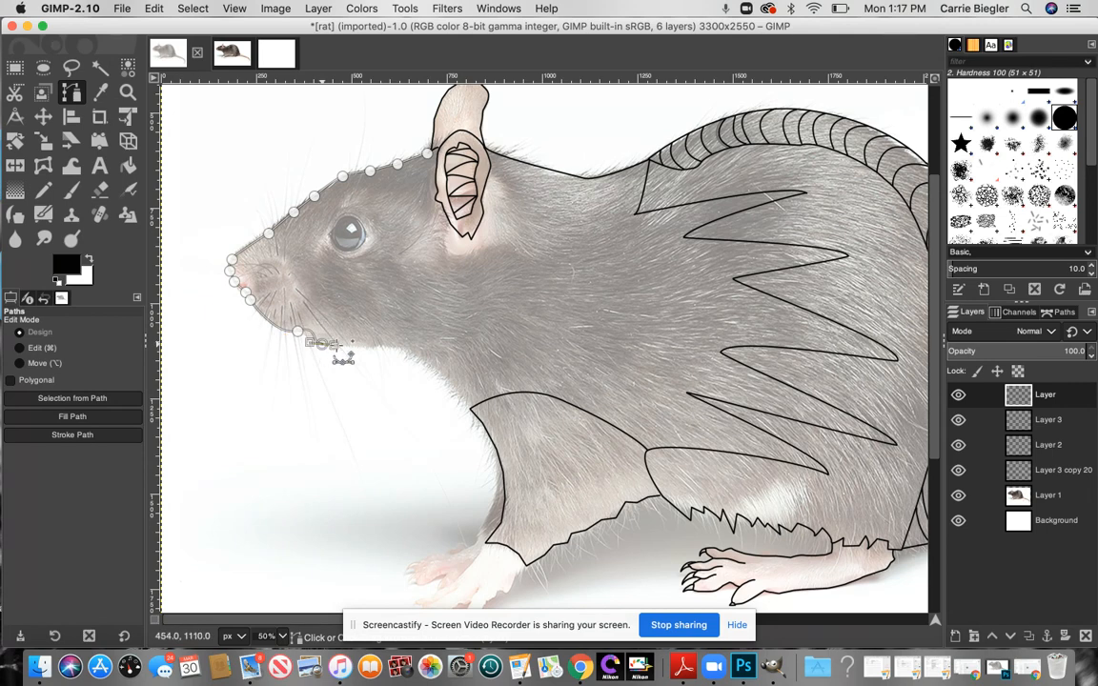
pyautogui.moveTo(303, 345); pyautogui.dragTo(346, 358)
pyautogui.press('super')
pyautogui.press('super+z')
pyautogui.press('super+z')
# Extend the path along the underside of the jaw and down the throat in short jagged segments to the front leg outline.
pyautogui.moveTo(319, 324); pyautogui.dragTo(353, 352)
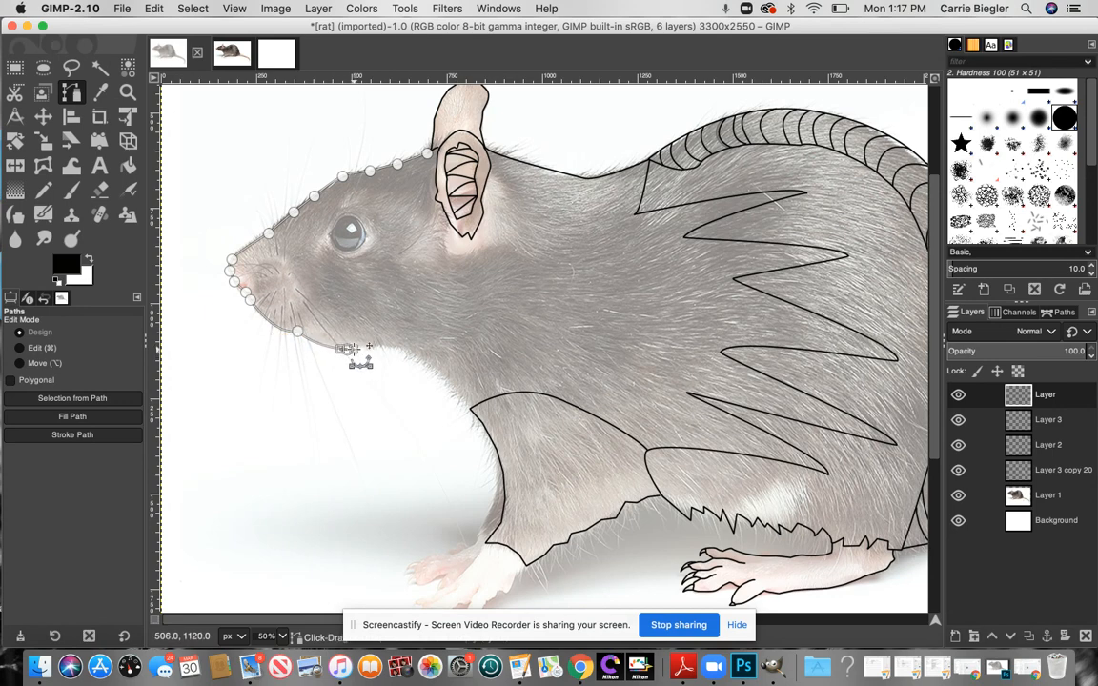
pyautogui.click(393, 347)
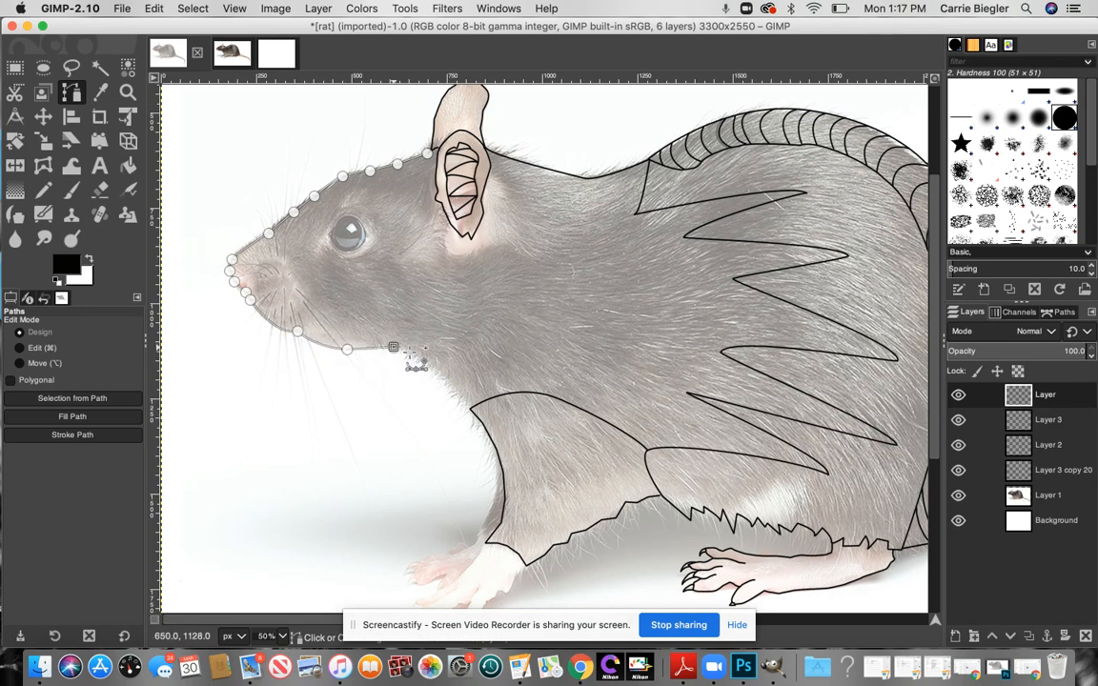
pyautogui.moveTo(419, 359); pyautogui.dragTo(420, 364)
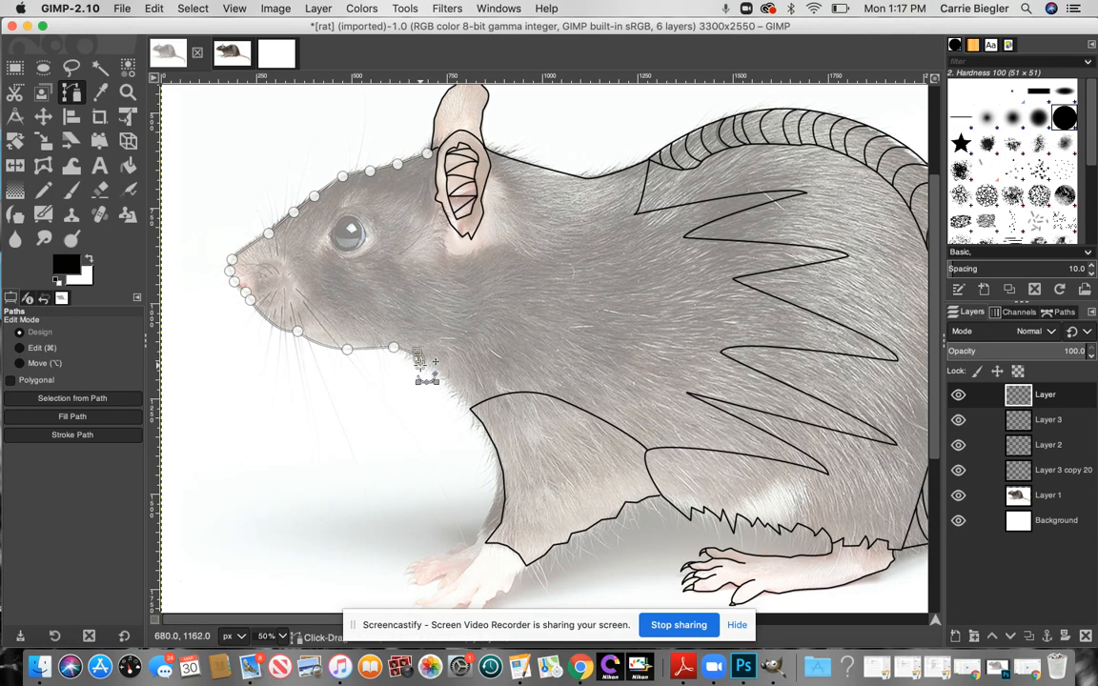
pyautogui.press('super+z')
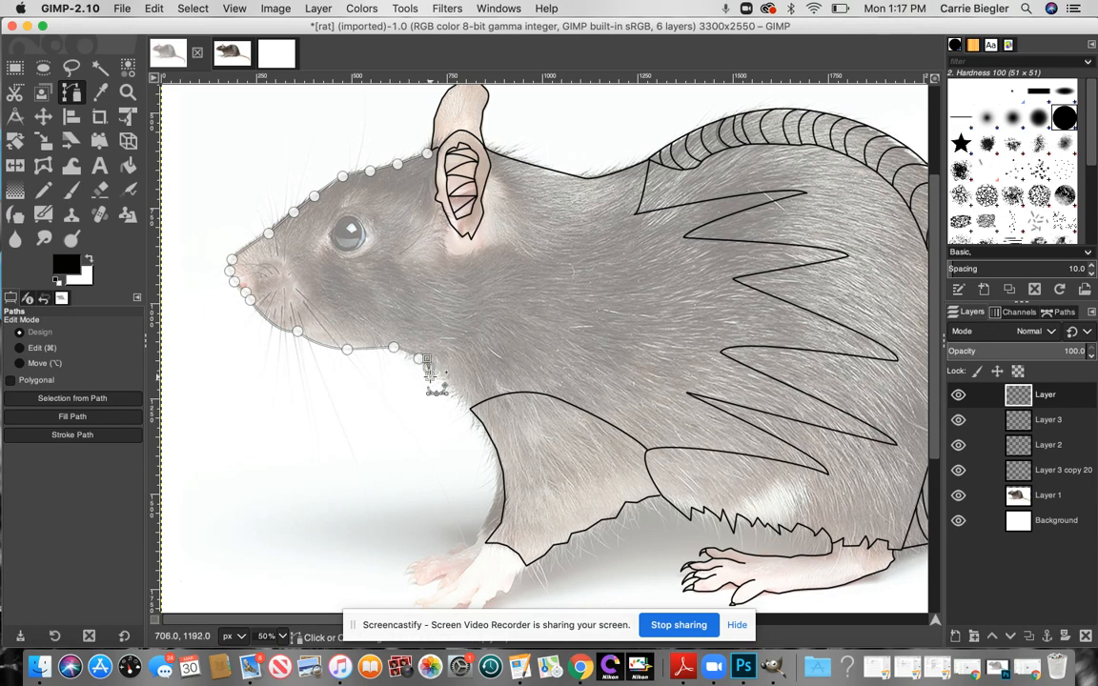
pyautogui.click(435, 371)
pyautogui.click(444, 378)
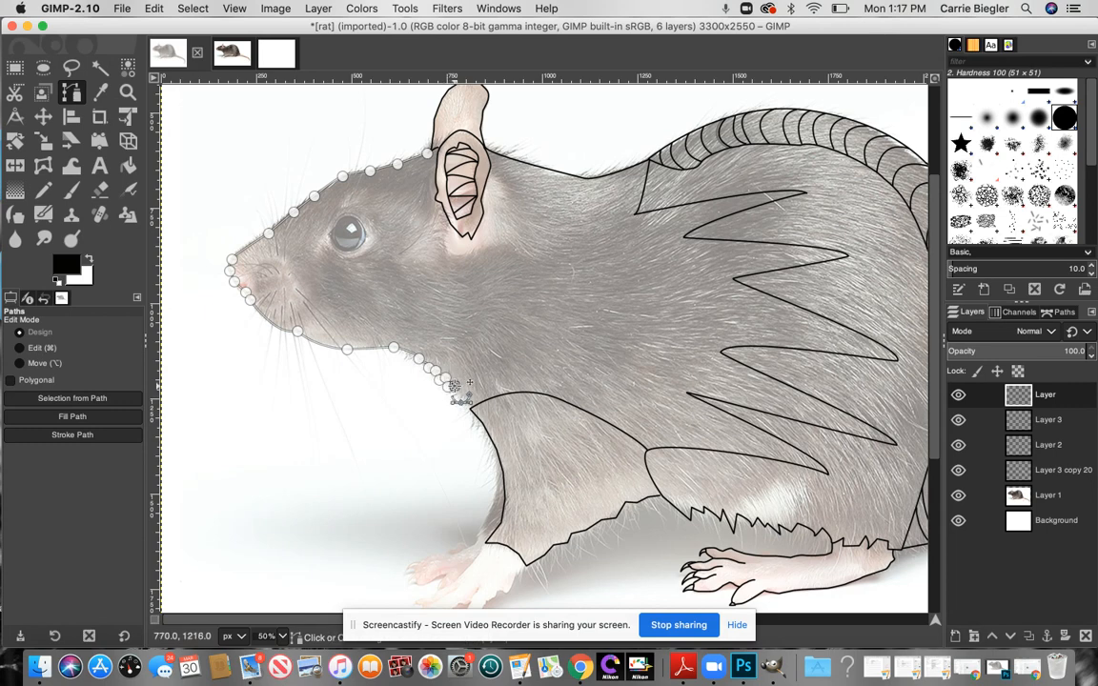
pyautogui.click(454, 385)
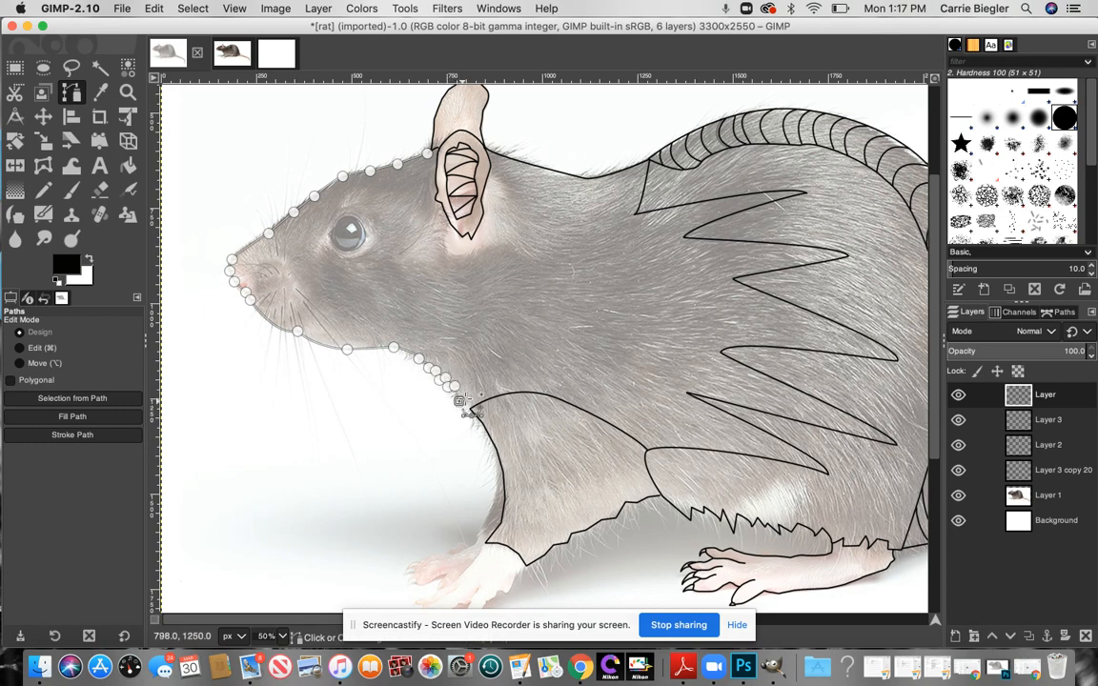
pyautogui.click(463, 398)
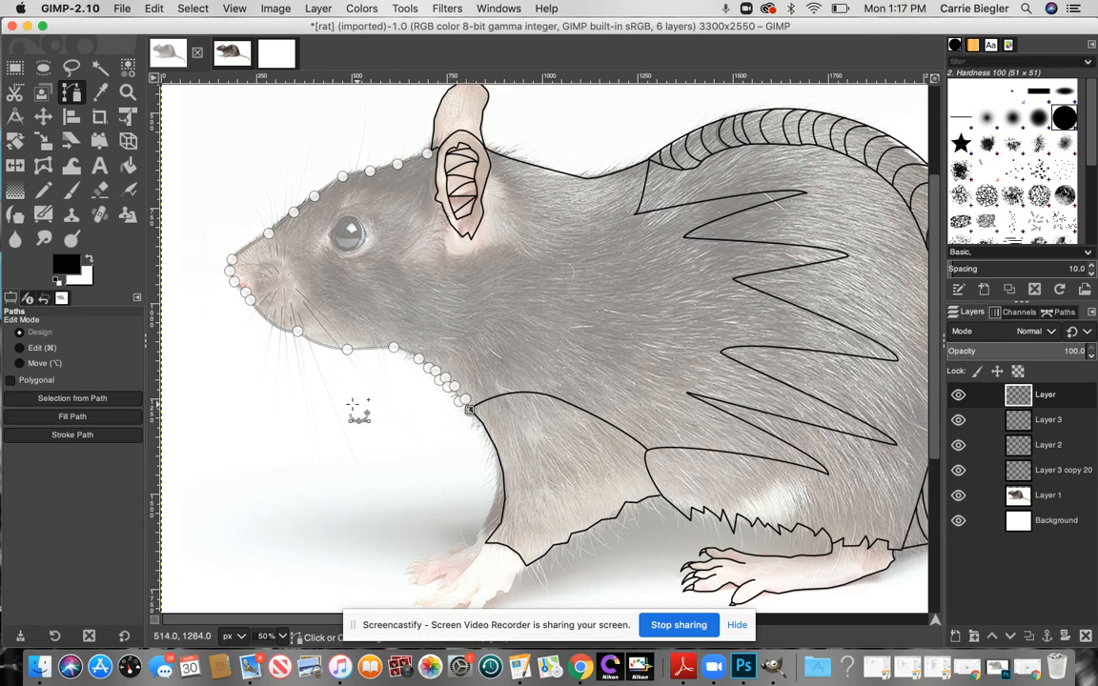
# Stroke the head outline path with the Paintbrush and delete the path.
pyautogui.click(86, 438)
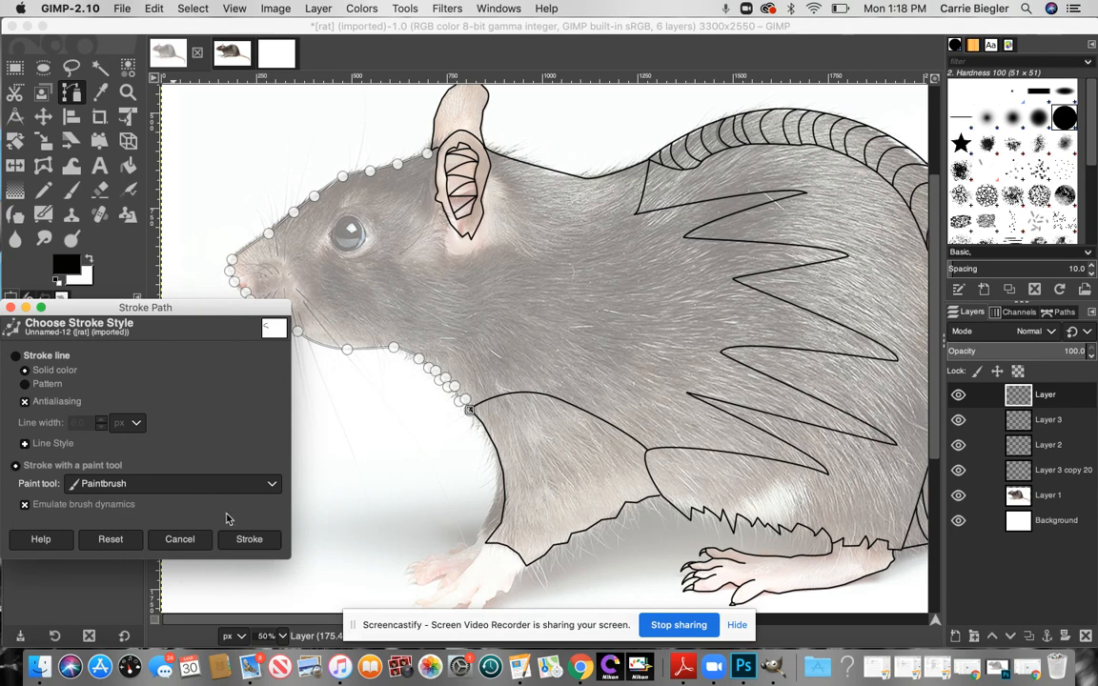
pyautogui.click(247, 540)
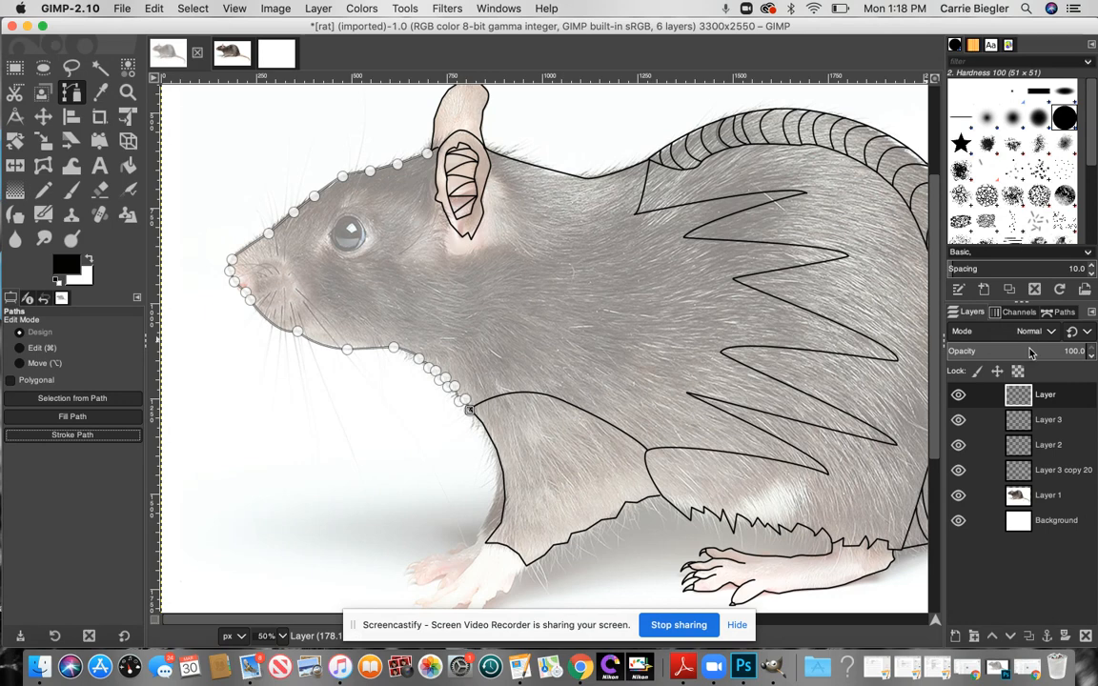
pyautogui.click(1062, 313)
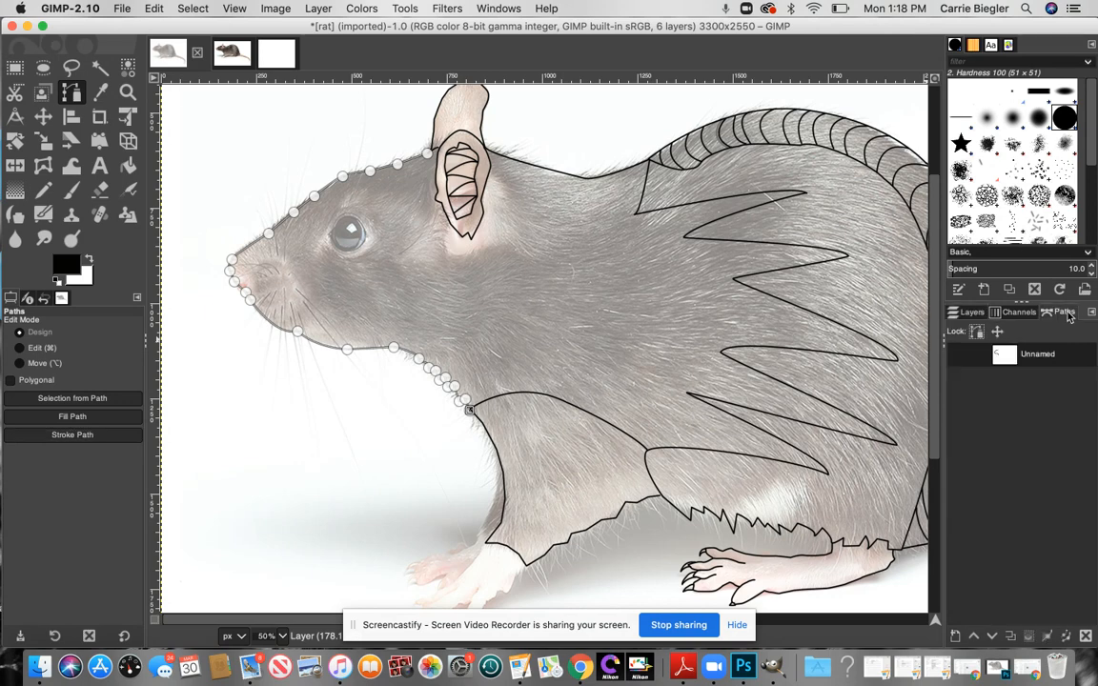
pyautogui.click(1086, 635)
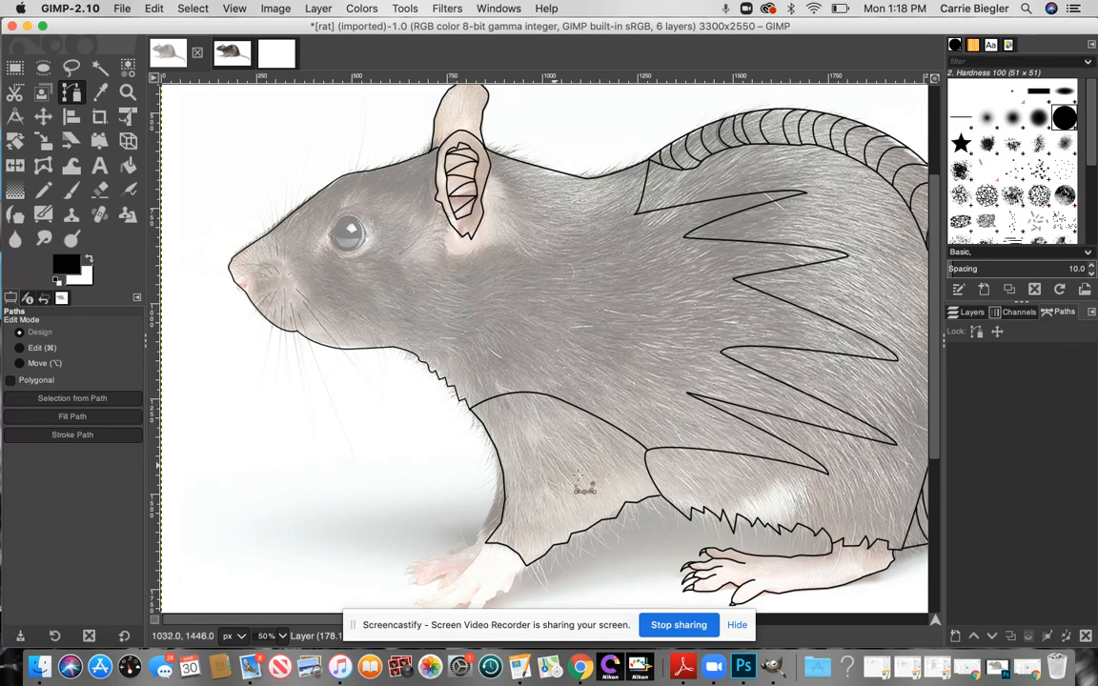
pyautogui.hscroll(10, 554, 461)
pyautogui.hscroll(-4, 548, 452)
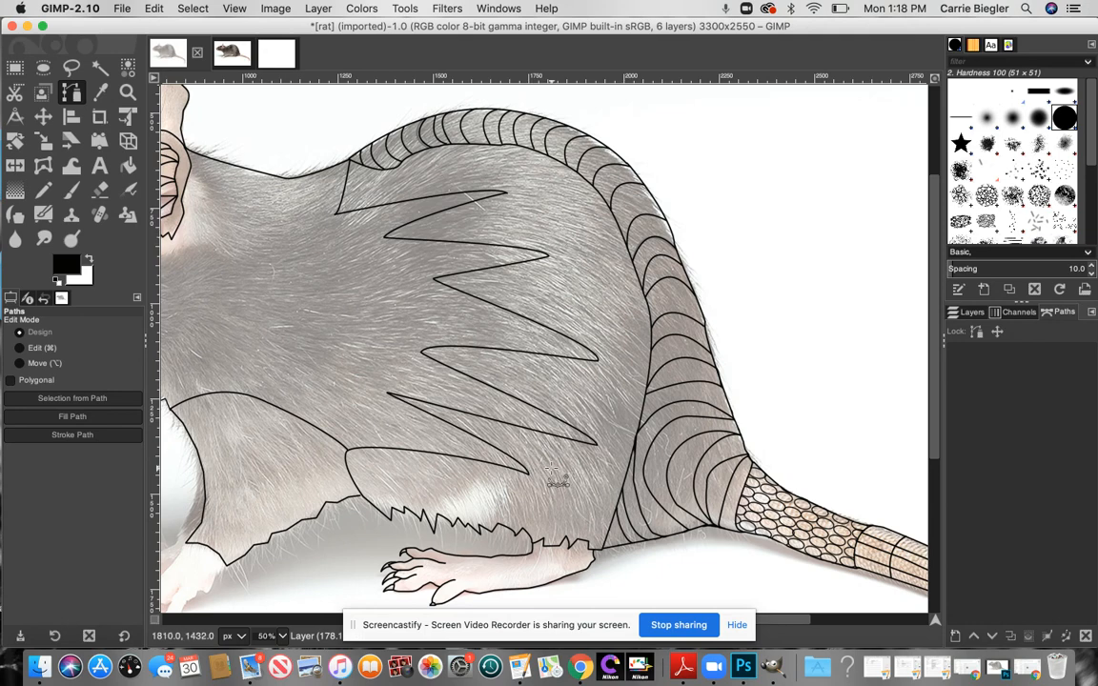
pyautogui.hscroll(-4, 551, 470)
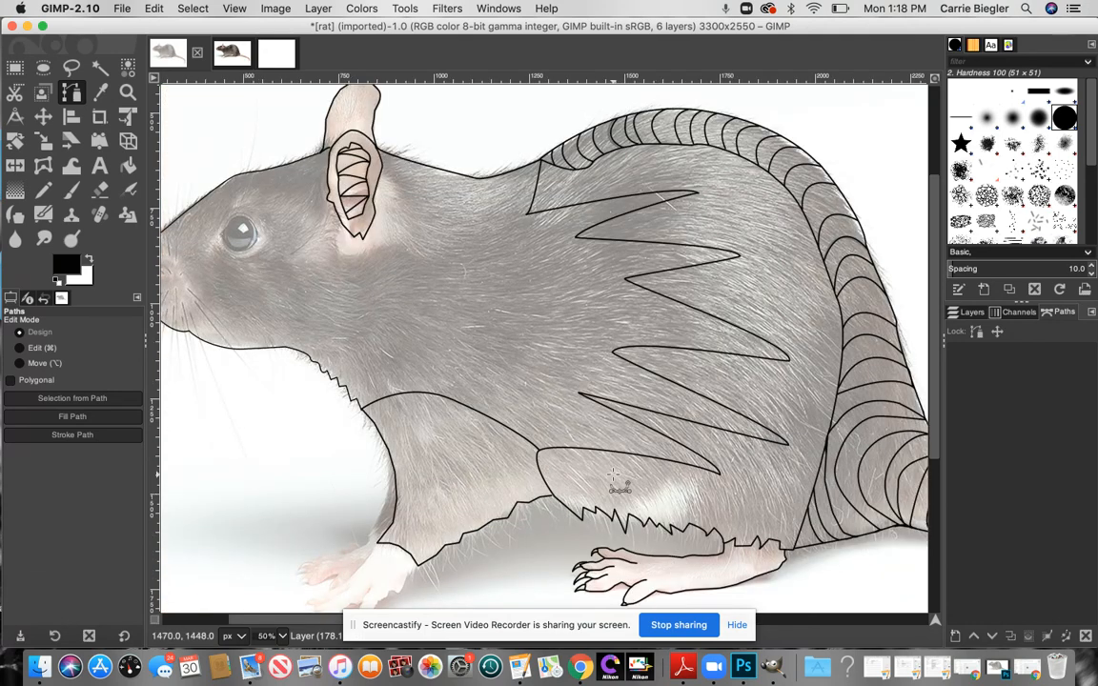
pyautogui.hscroll(-2, 615, 476)
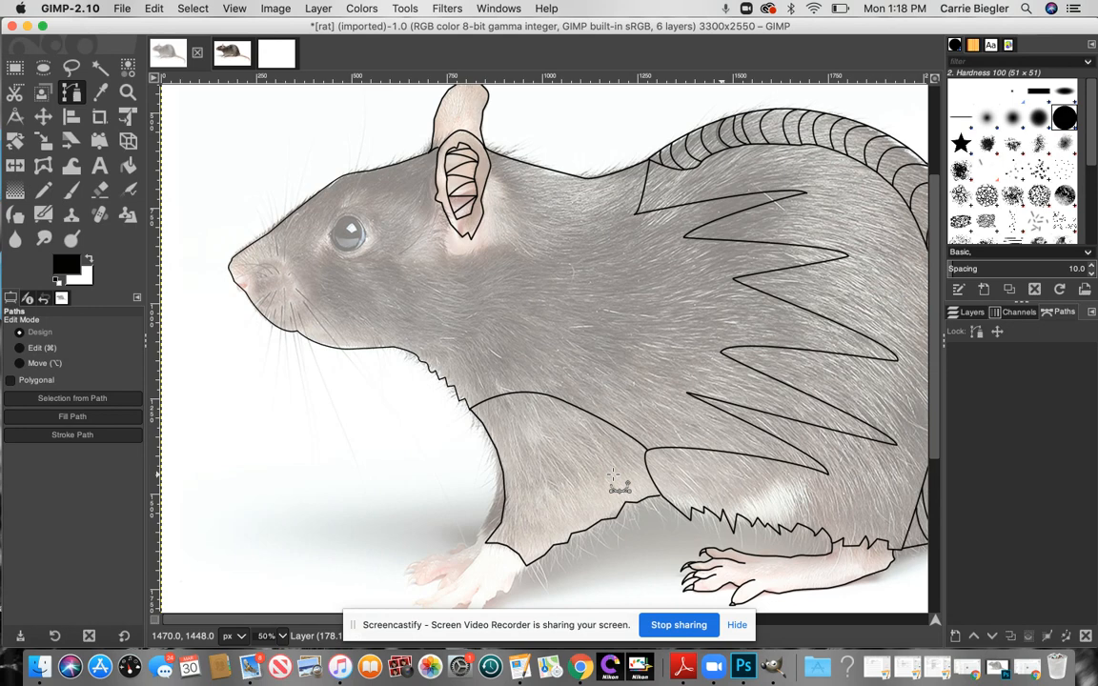
# Select the rat's eye with an ellipse about 76 × 82 px and stroke the selection with the Paintbrush on the top layer.
pyautogui.click(44, 72)
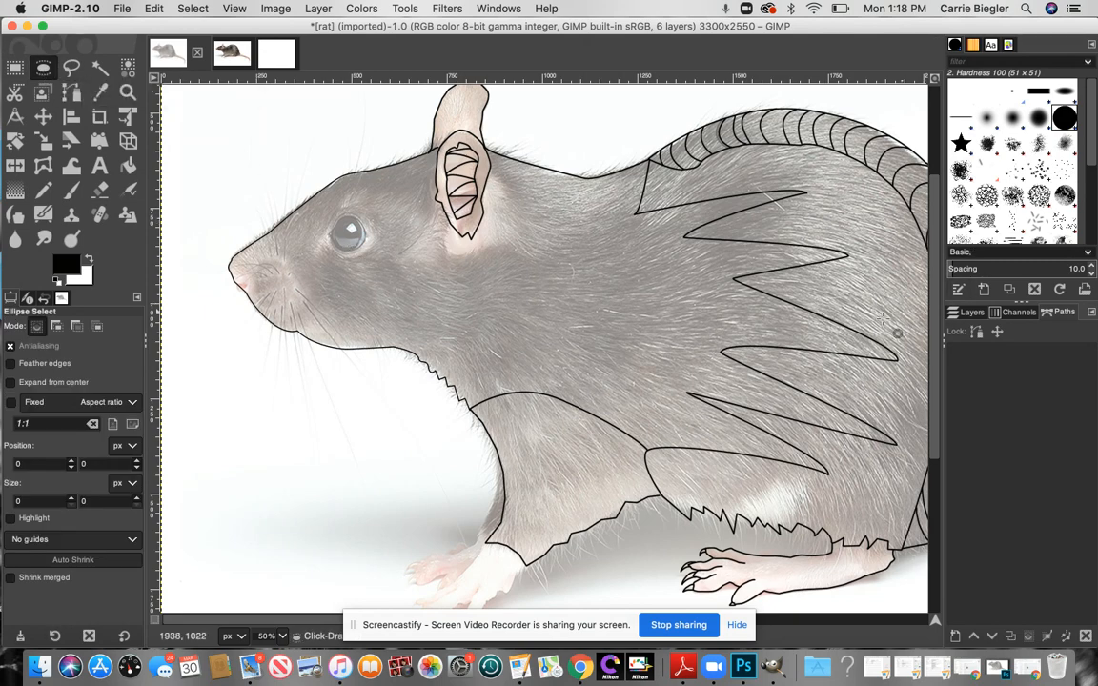
pyautogui.click(974, 315)
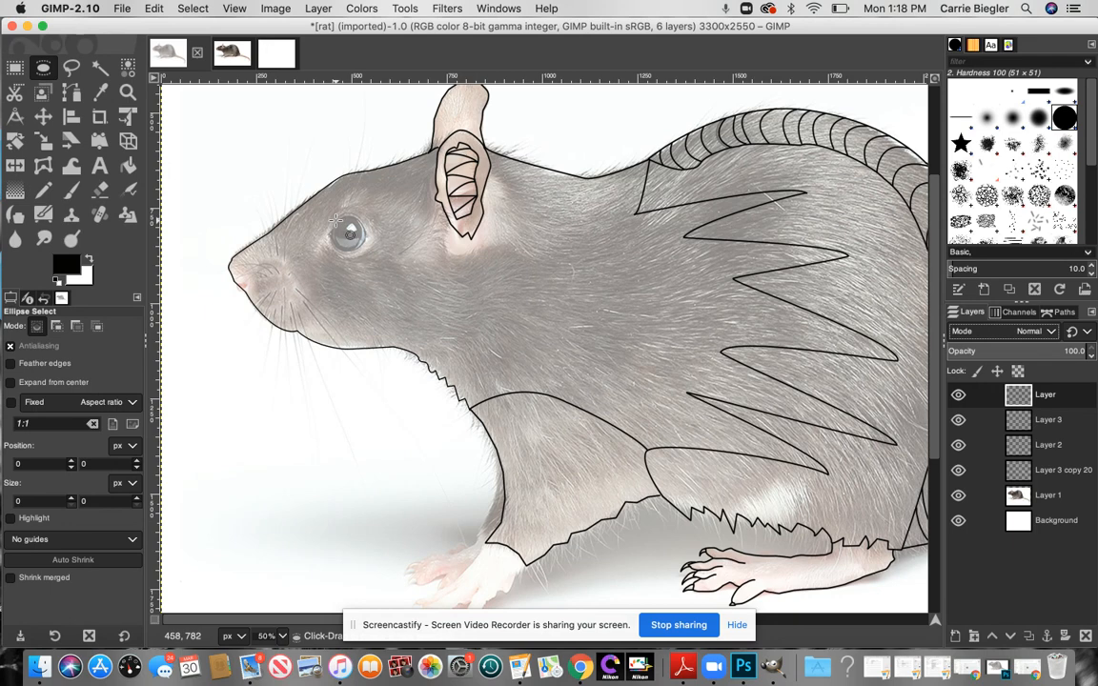
pyautogui.moveTo(336, 221); pyautogui.dragTo(364, 249)
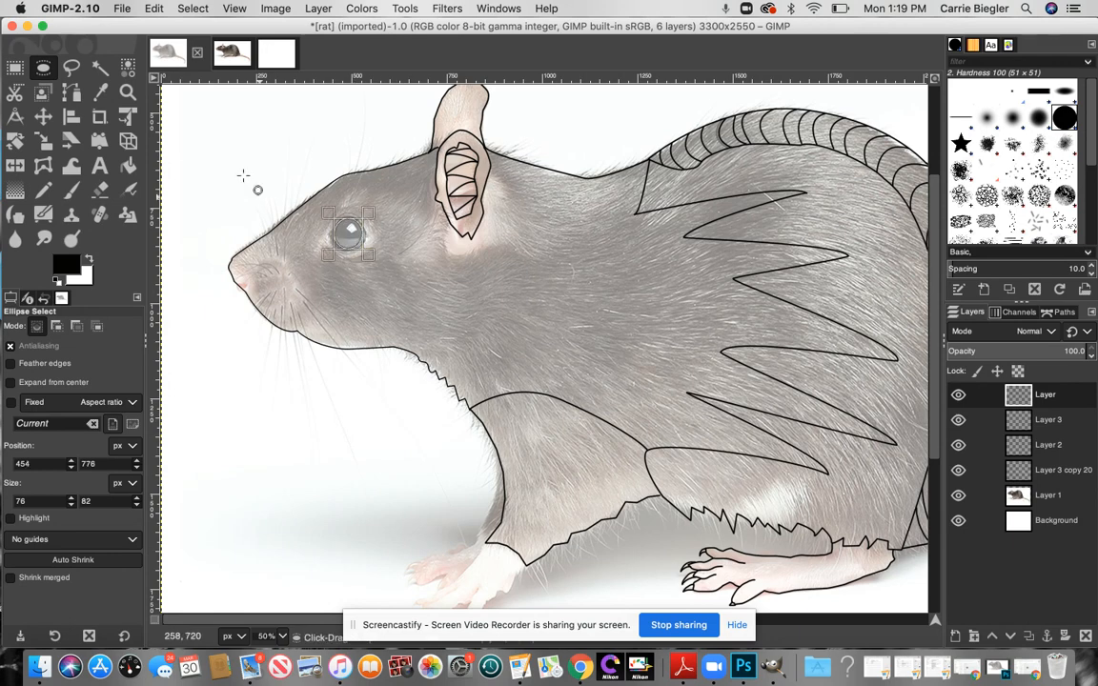
pyautogui.click(195, 12)
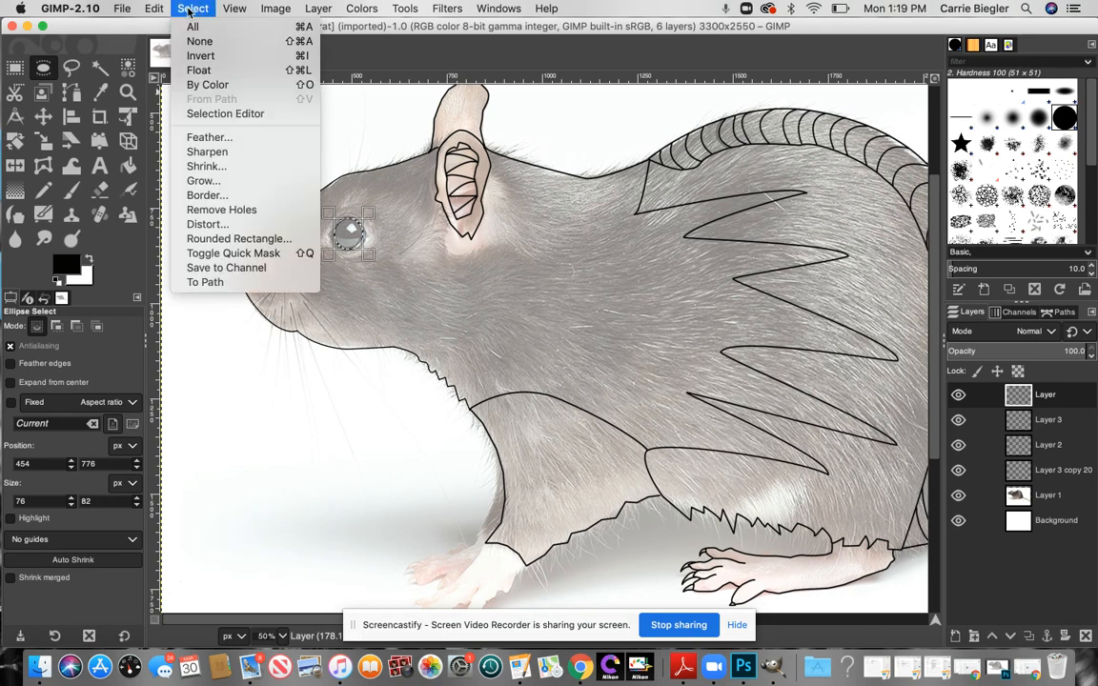
pyautogui.moveTo(164, 9)
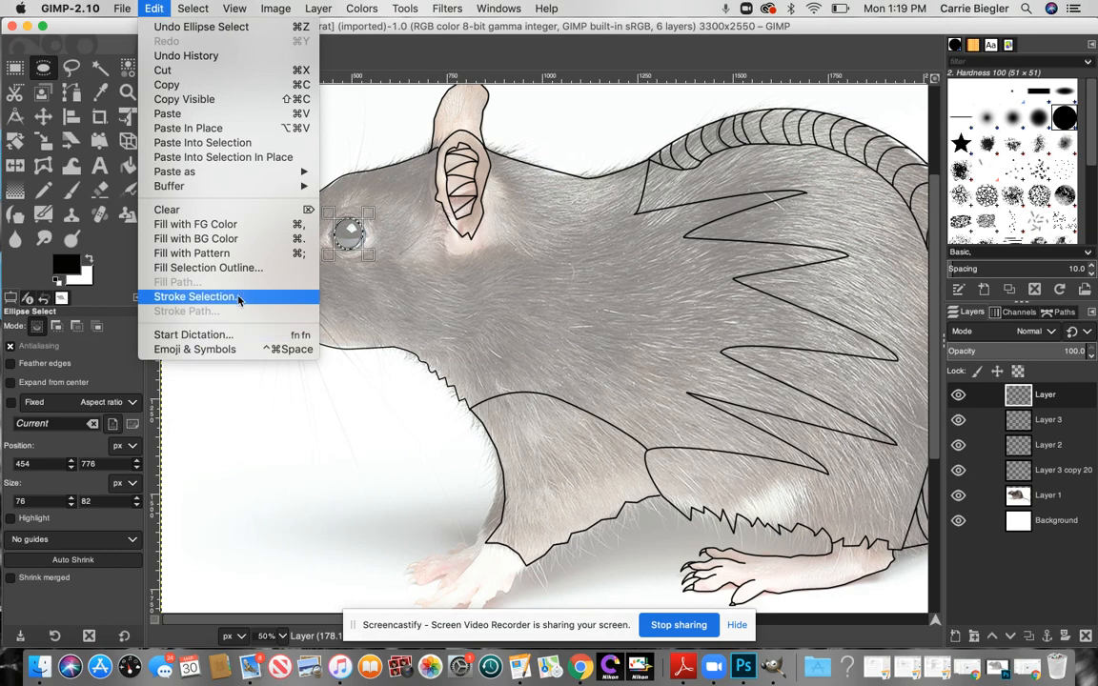
pyautogui.click(195, 297)
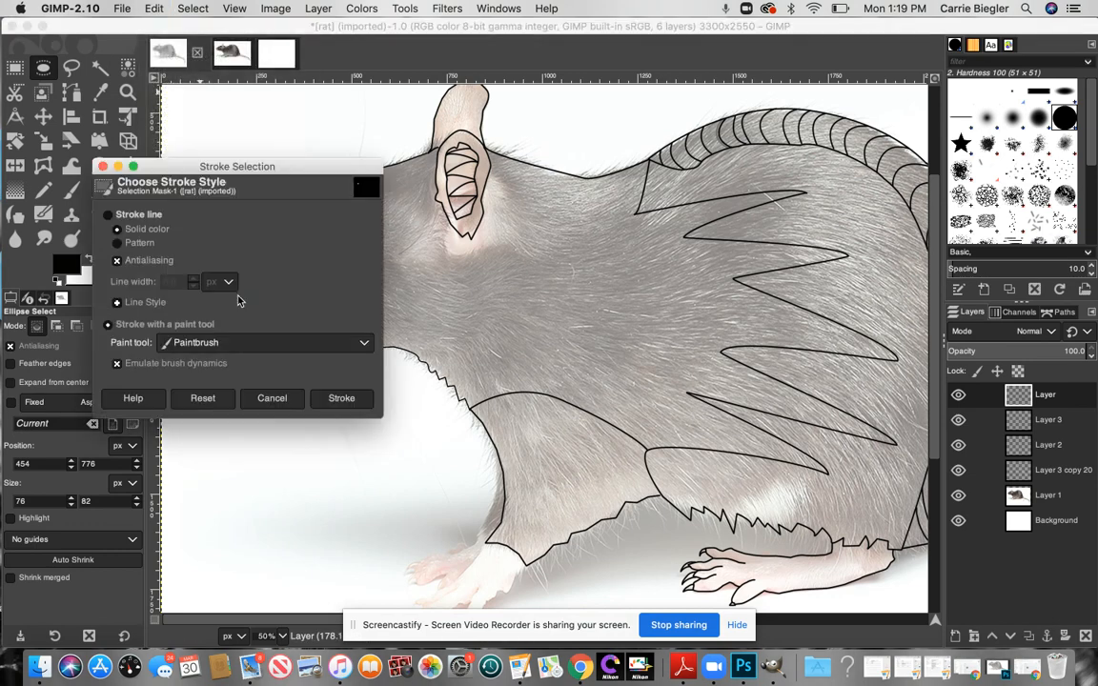
pyautogui.click(342, 399)
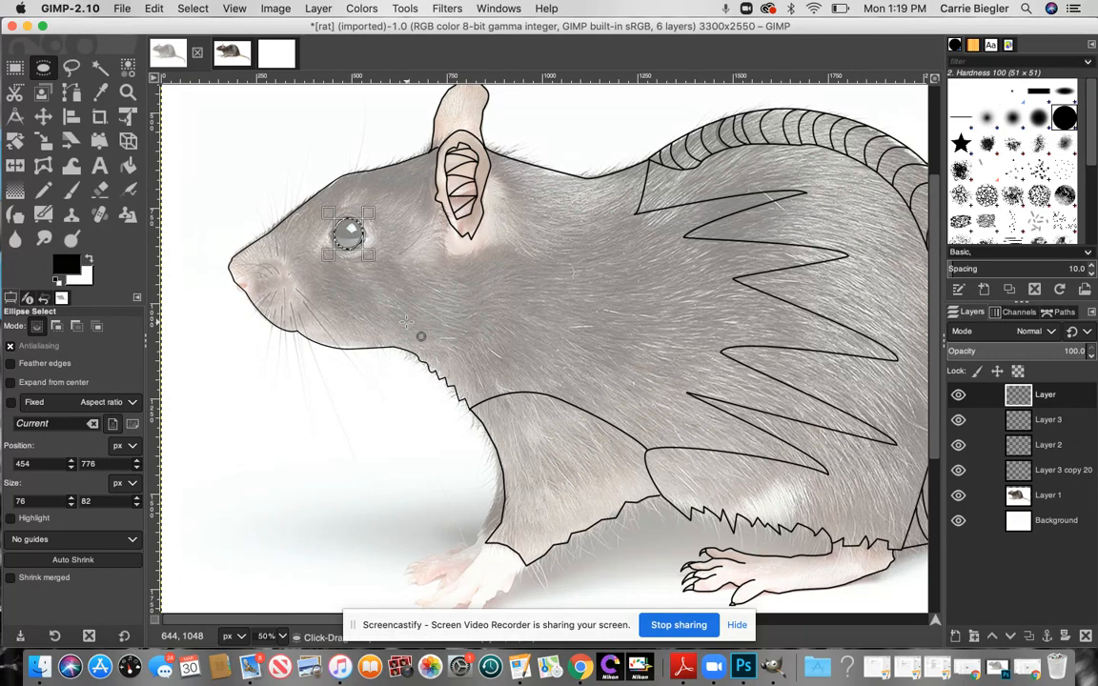
# Duplicate the image and clear the eye selection in the copy.
pyautogui.hotkey('ctrl', 'd')
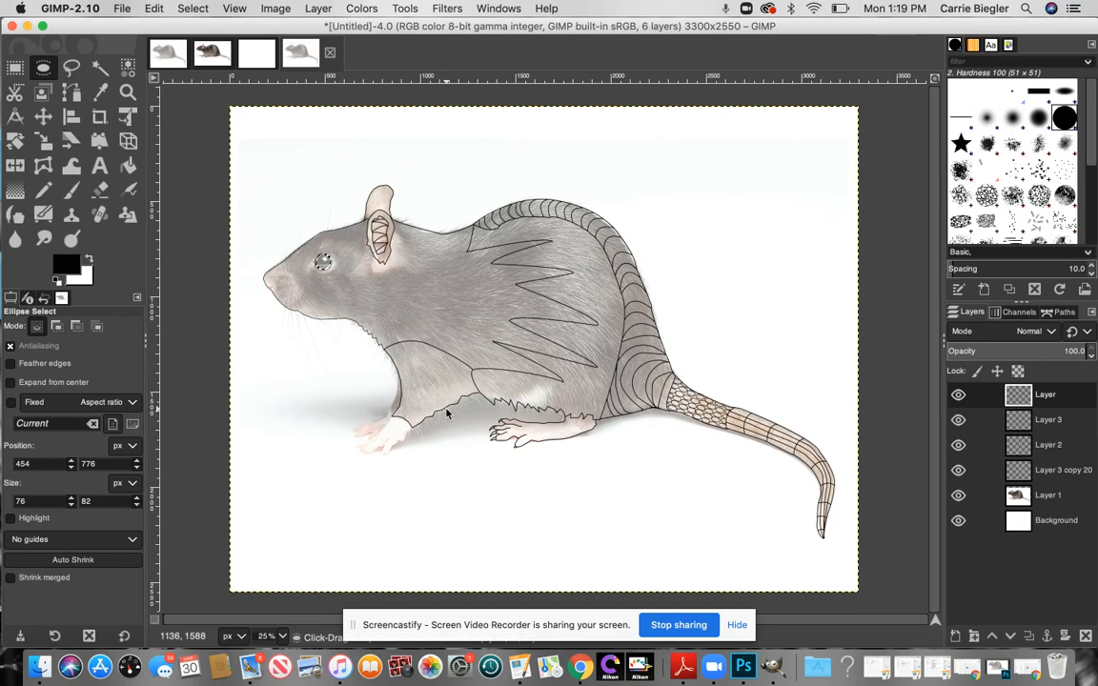
pyautogui.click(178, 10)
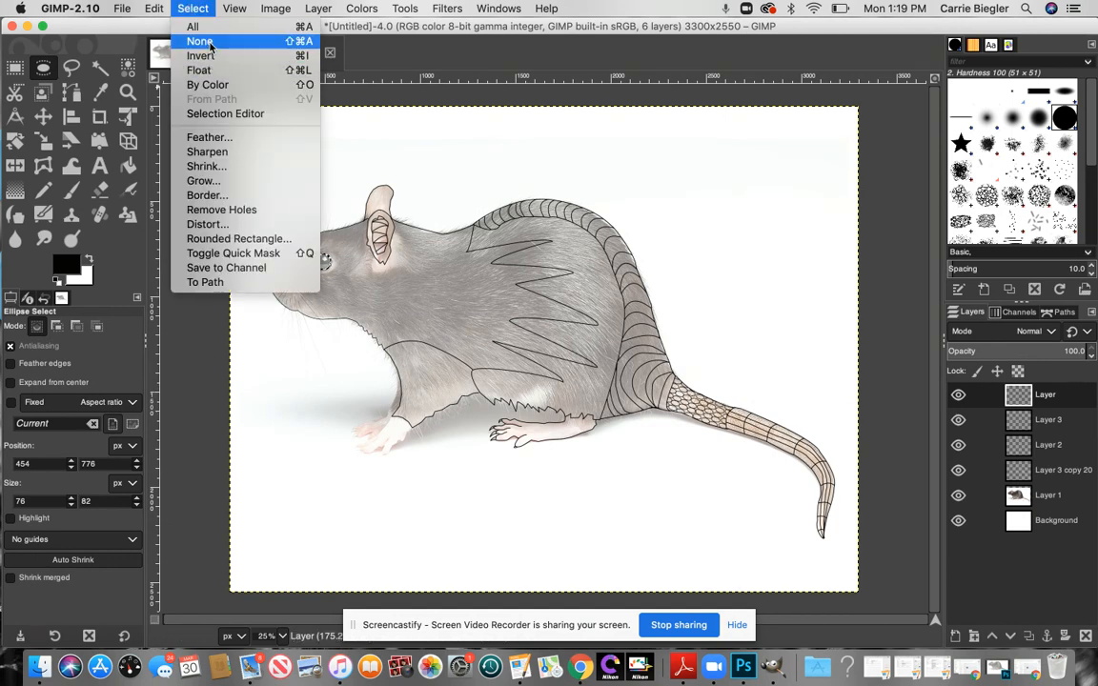
pyautogui.click(209, 42)
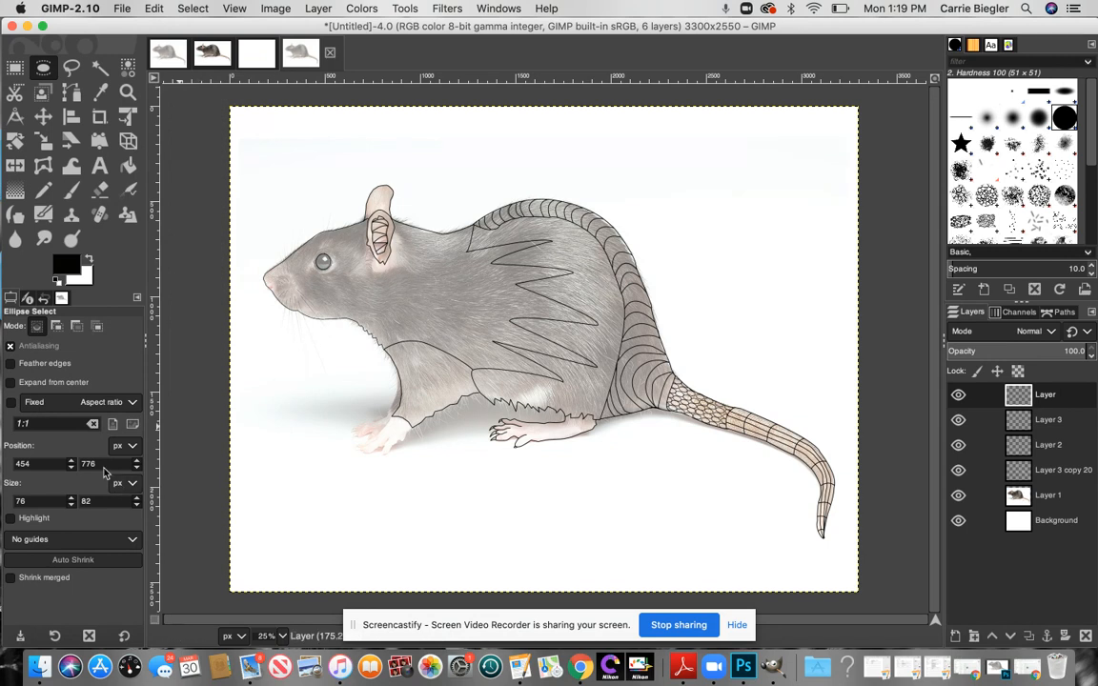
# Outline an ellipse about 294 × 246 px on the rat's shoulder with a Paintbrush selection stroke and clear the selection.
pyautogui.click(126, 92)
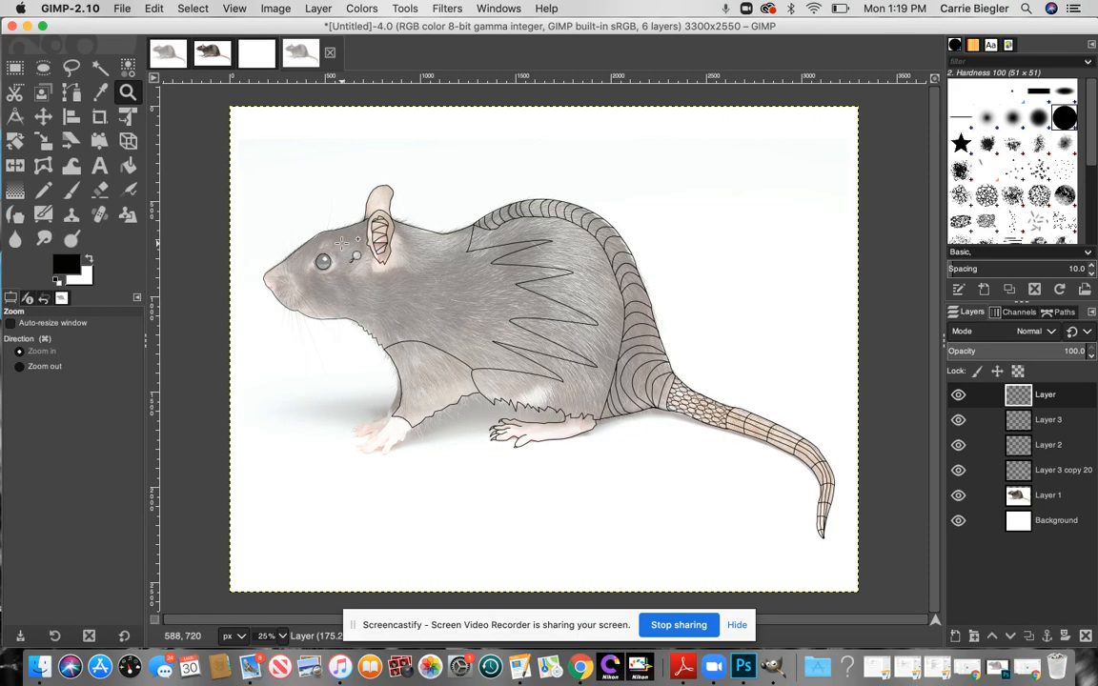
pyautogui.click(341, 244)
pyautogui.scroll(-3, 341, 243)
pyautogui.scroll(6, 341, 243)
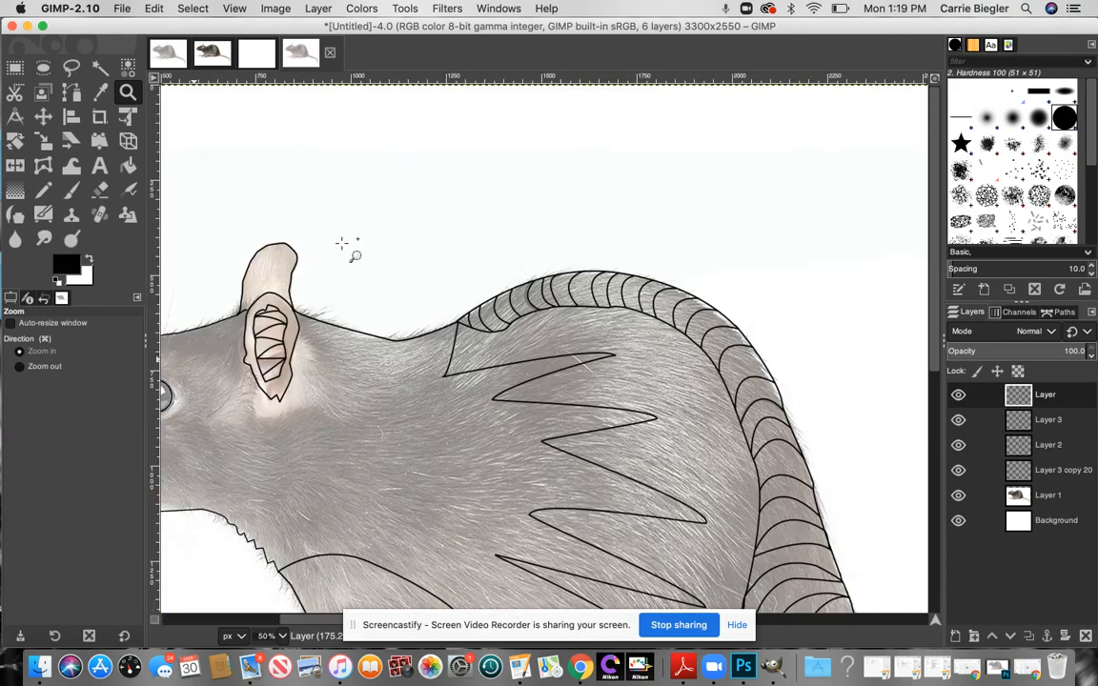
pyautogui.hscroll(-5, 341, 243)
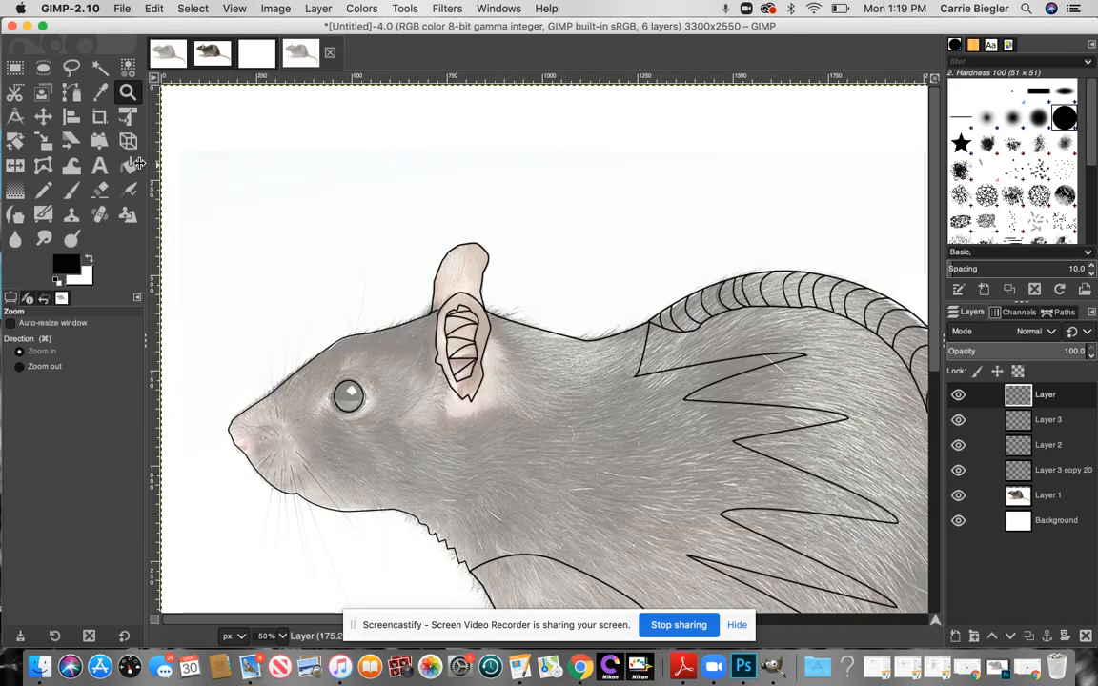
pyautogui.click(43, 67)
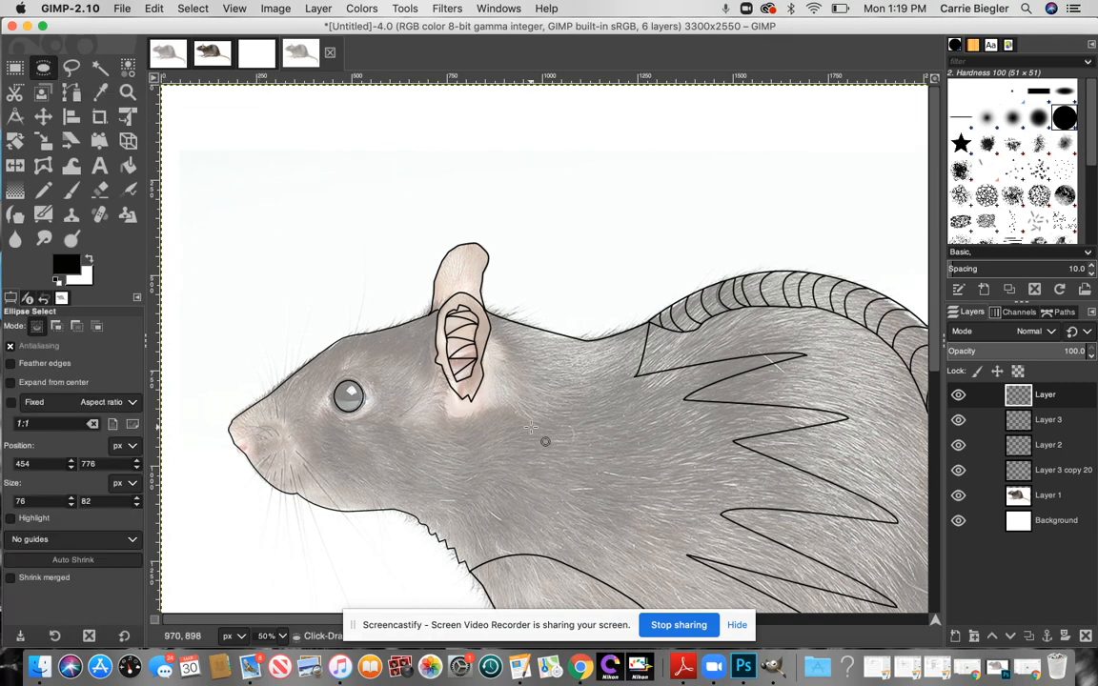
pyautogui.moveTo(509, 435); pyautogui.dragTo(619, 525)
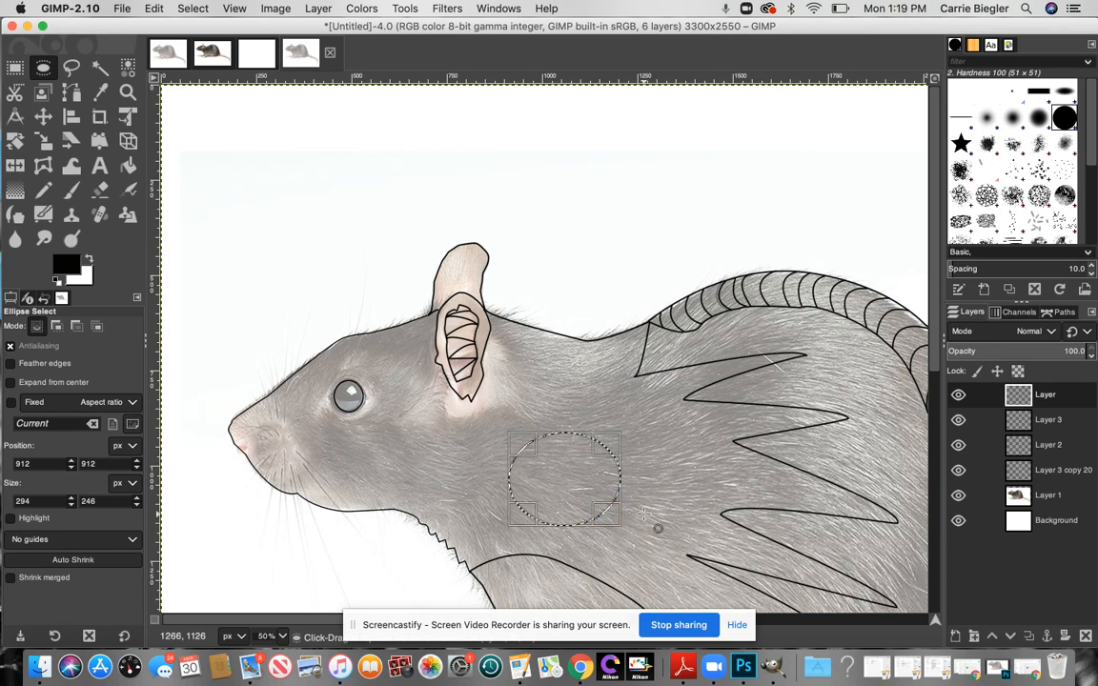
pyautogui.click(193, 8)
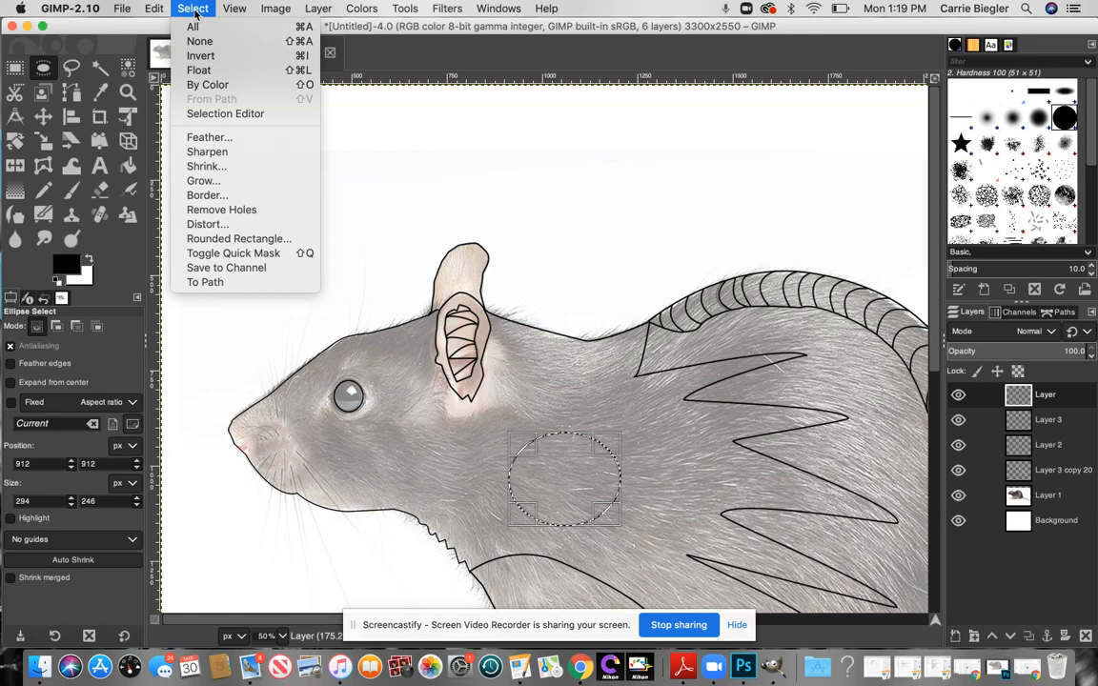
pyautogui.moveTo(152, 10)
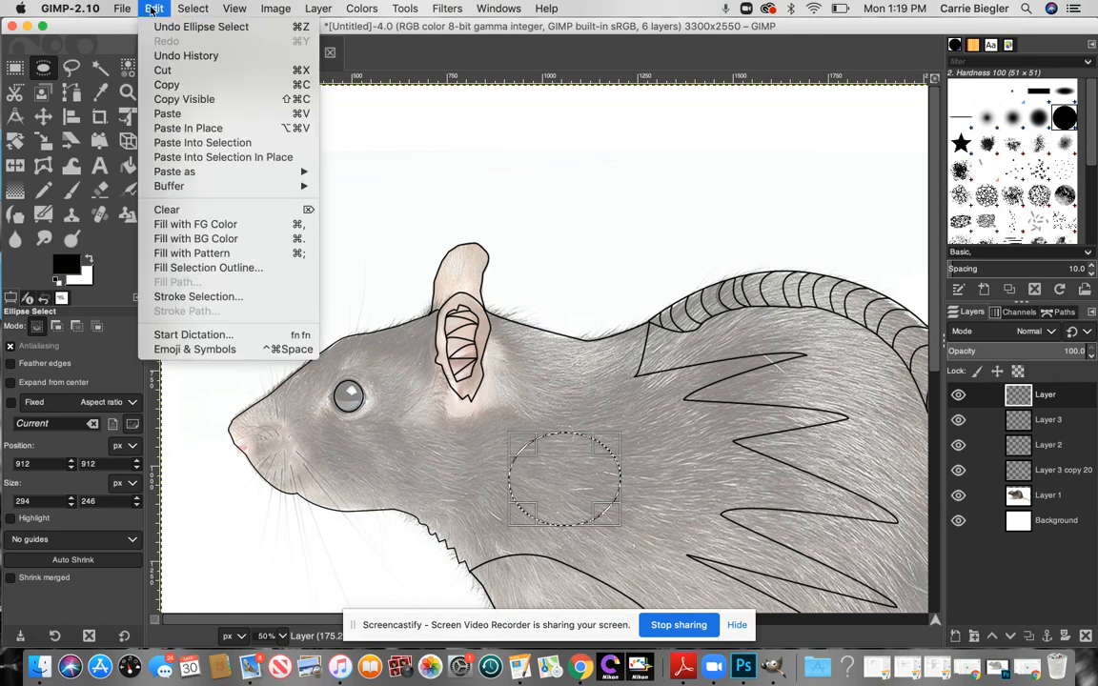
pyautogui.click(218, 296)
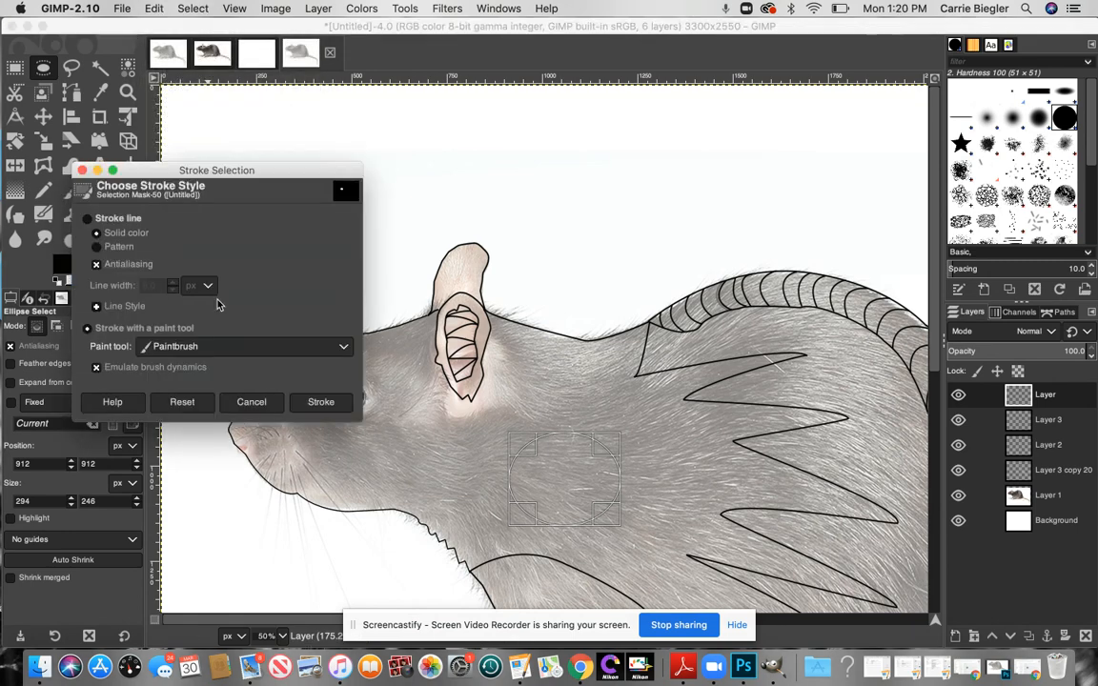
pyautogui.click(320, 401)
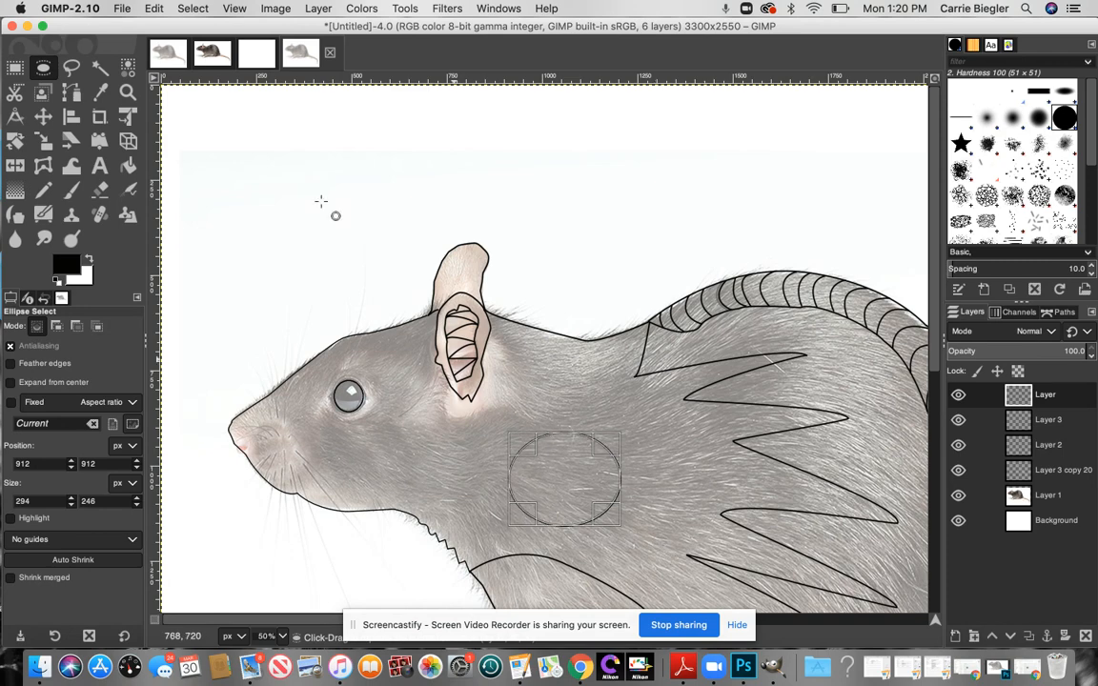
pyautogui.click(194, 8)
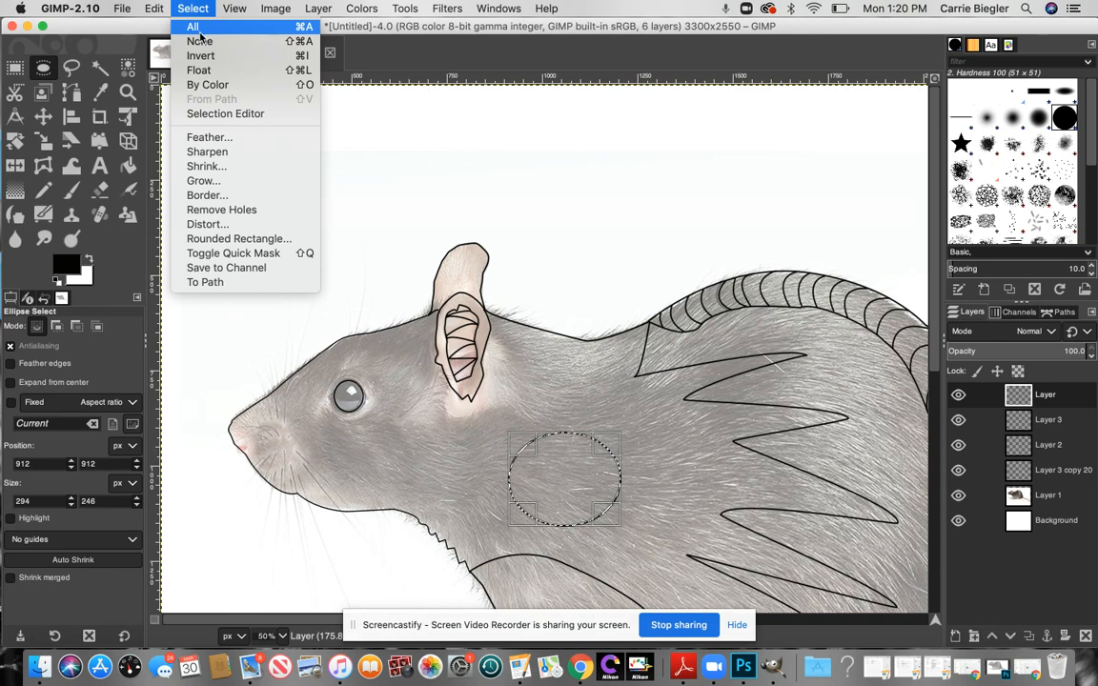
pyautogui.click(200, 41)
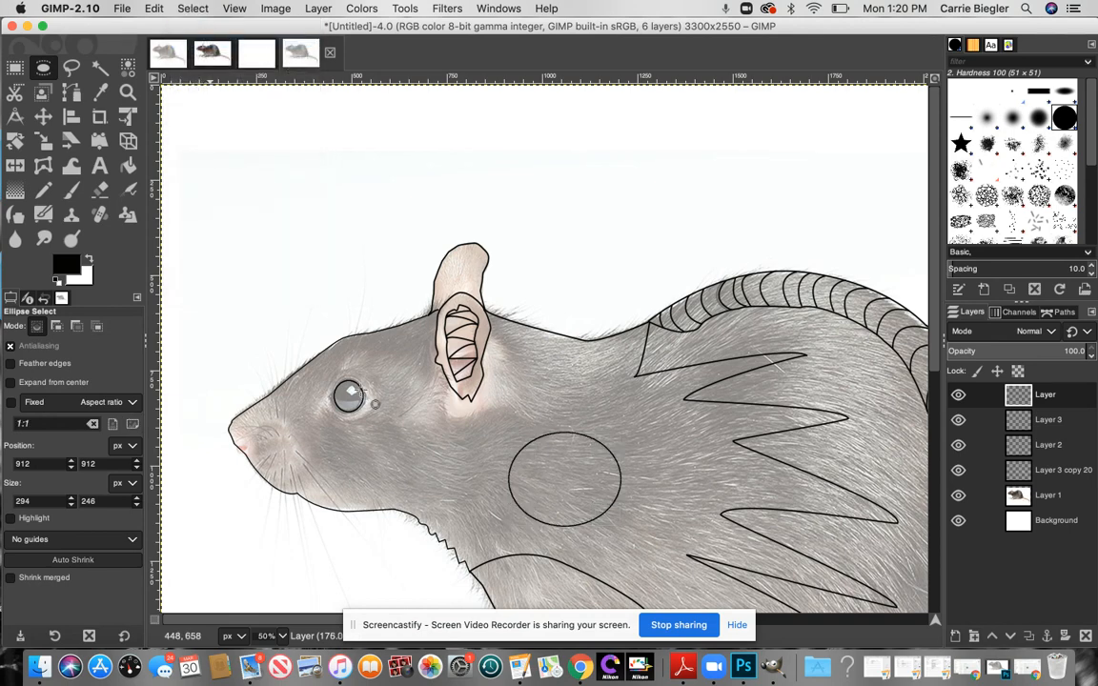
# Undo the elliptical outline stroked on the rat's shoulder.
pyautogui.press('ctrl')
pyautogui.keyDown('ctrl'); pyautogui.click(645, 520); pyautogui.keyUp('ctrl')
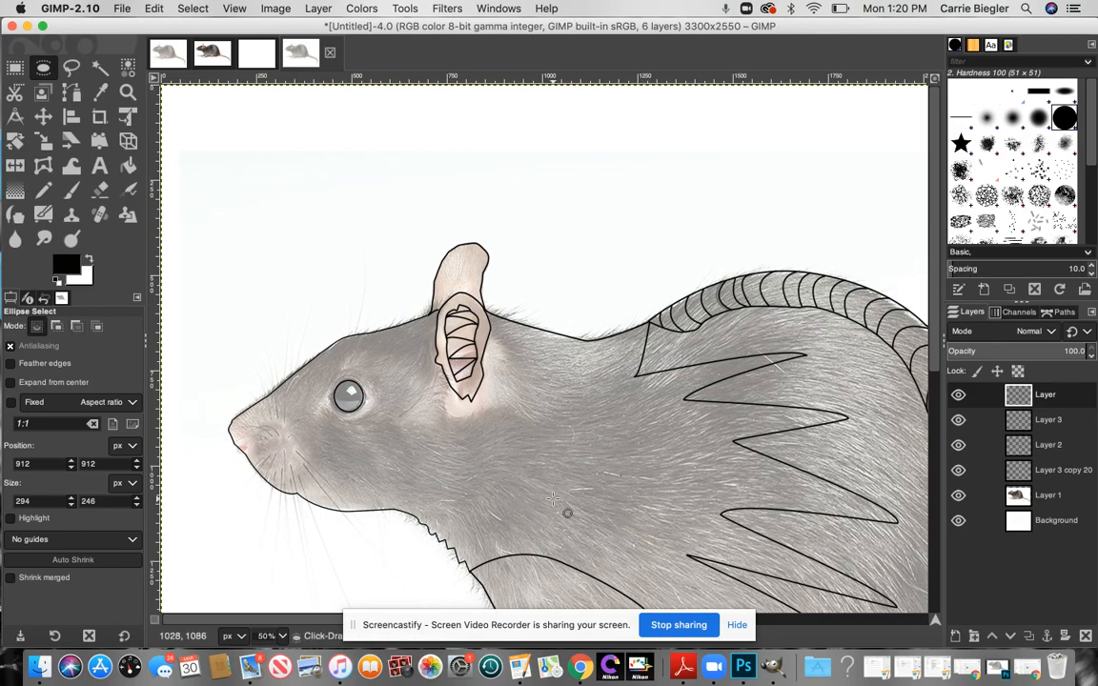
# Review the traced outlines on the rat's head, legs and feet, and check the whole drawing including the tail at 25% zoom.
pyautogui.scroll(-5, 549, 486)
pyautogui.scroll(4, 545, 473)
pyautogui.scroll(-5, 546, 474)
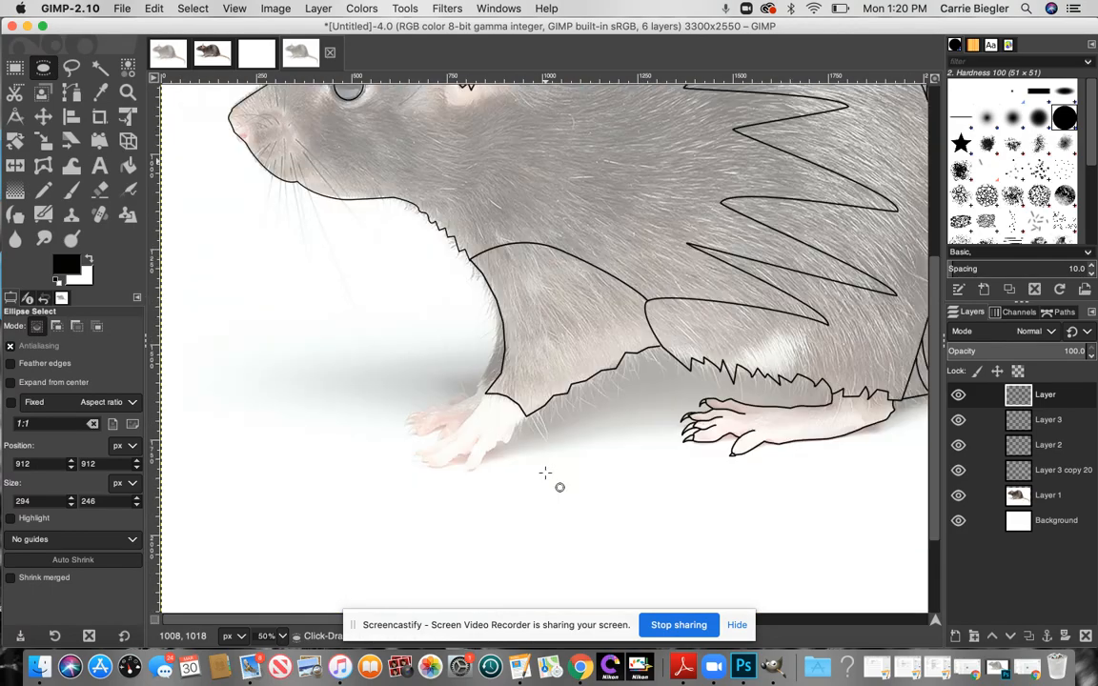
pyautogui.scroll(3, 545, 471)
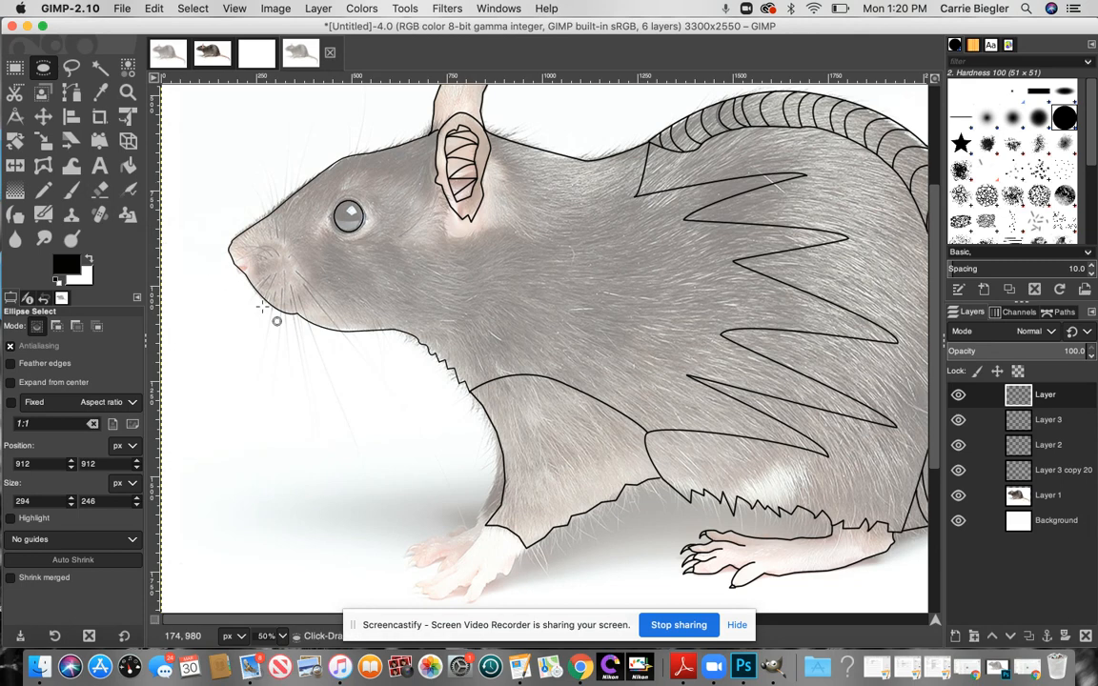
pyautogui.press('-')
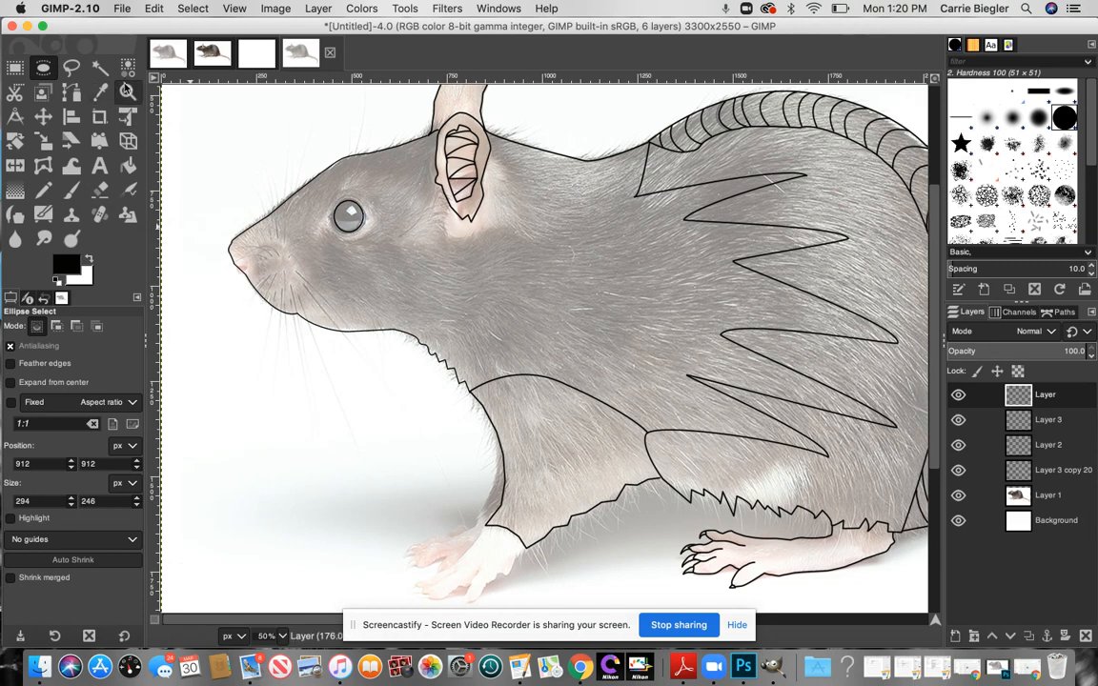
pyautogui.press('z')
pyautogui.keyDown('ctrl'); pyautogui.click(339, 277); pyautogui.keyUp('ctrl')
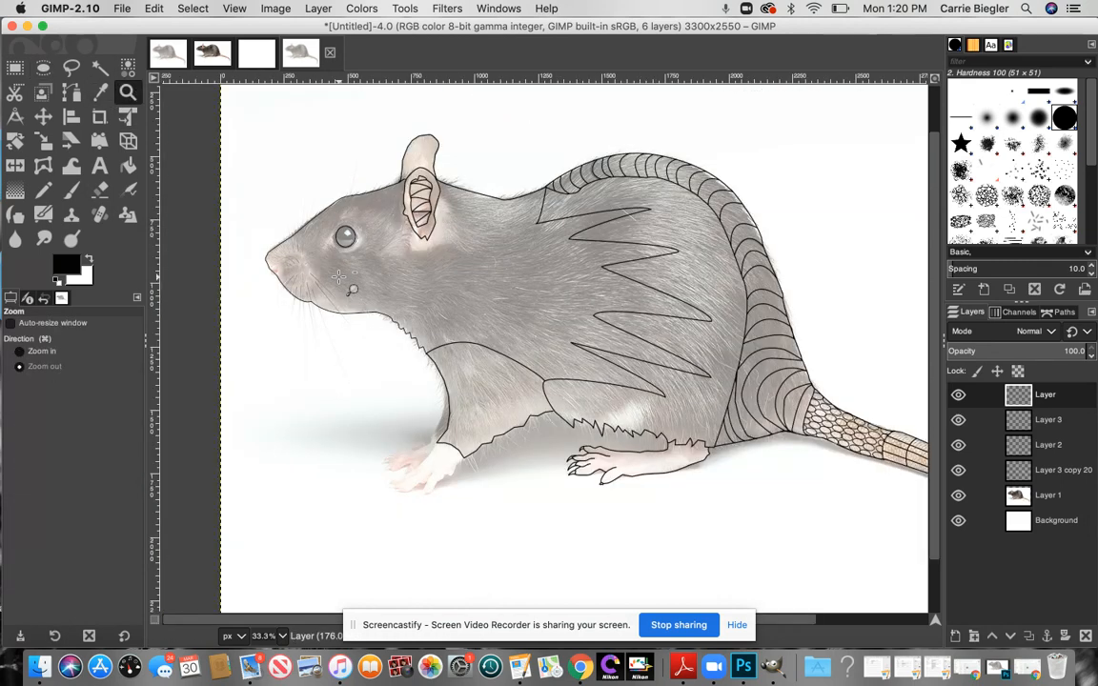
pyautogui.keyDown('ctrl'); pyautogui.click(339, 276); pyautogui.keyUp('ctrl')
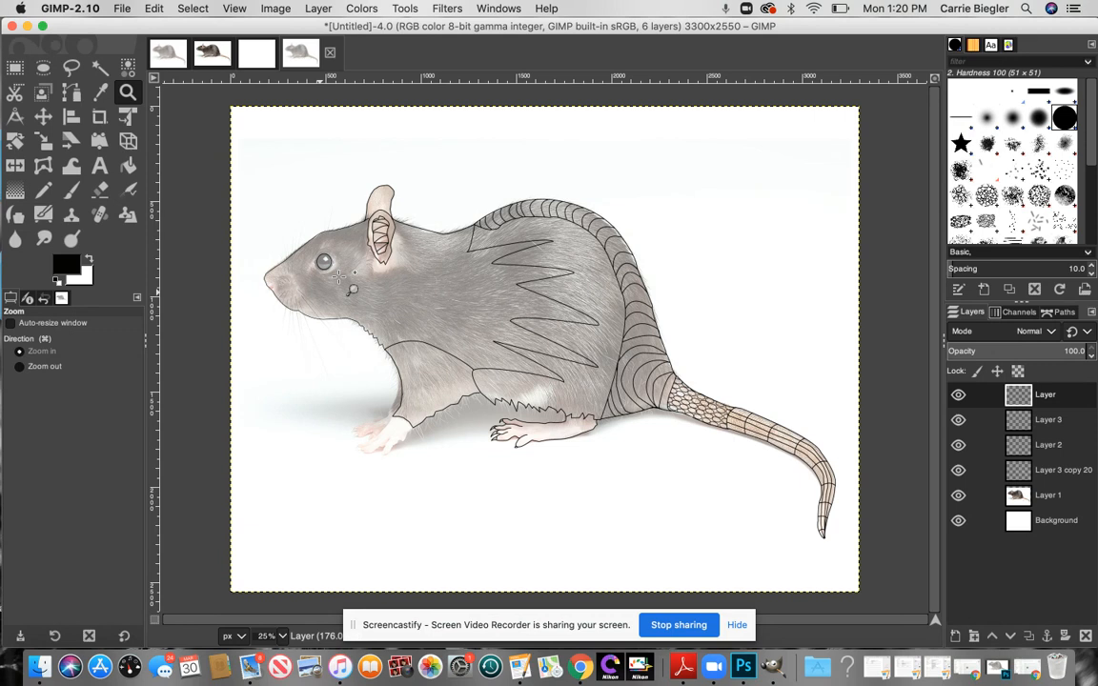